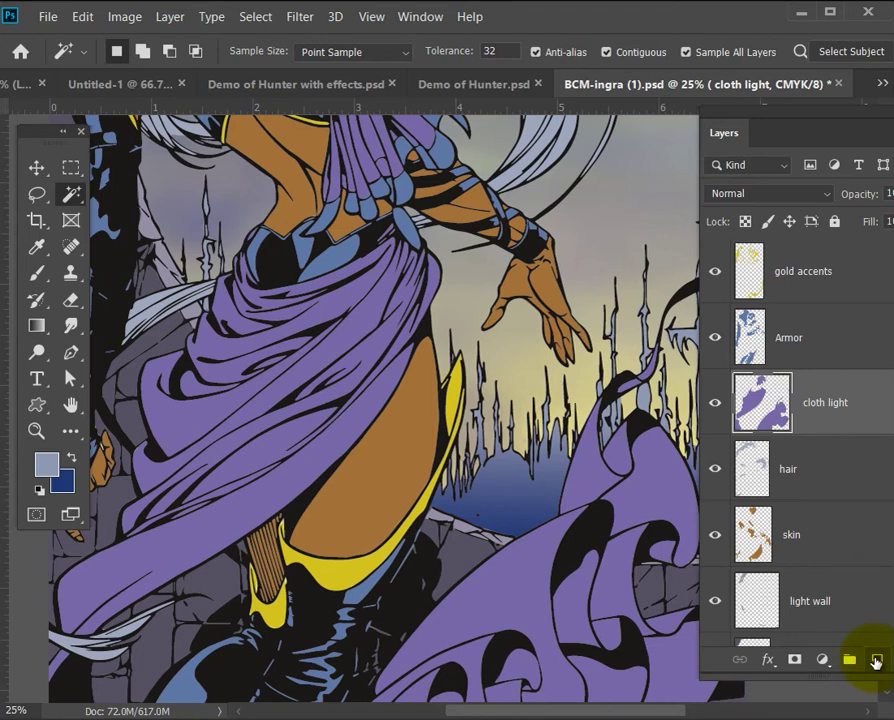
Add a new layer above the cloth light layer and clip it to that layer
{"action": "left_click", "coordinate": [876, 661]}
{"action": "right_click", "coordinate": [844, 404]}
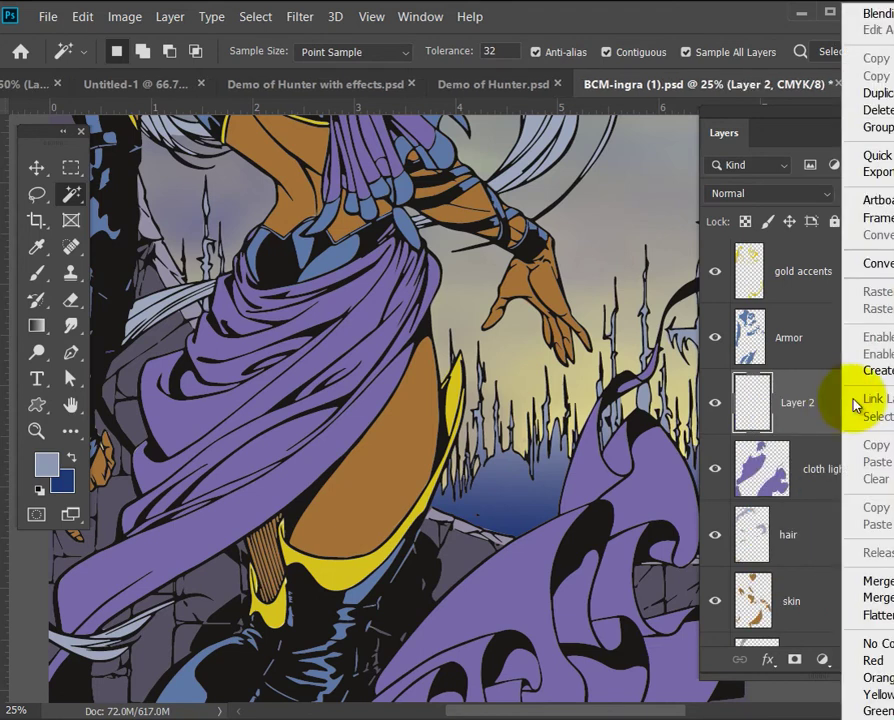
{"action": "left_click", "coordinate": [880, 370]}
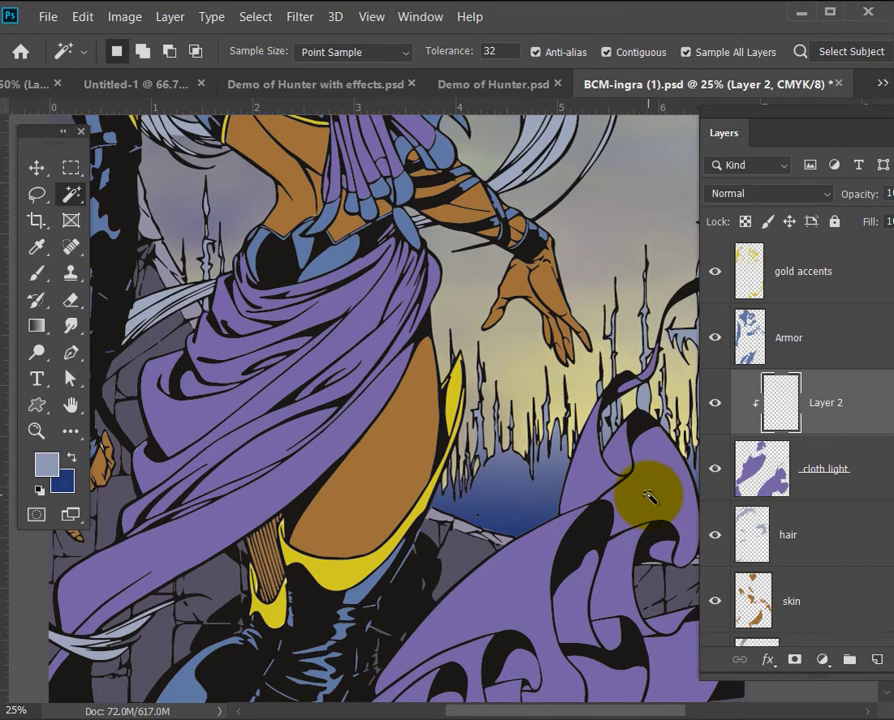
Sample the cloth's purple and set the foreground colour to a darker shade of it, #615388
{"action": "key", "text": "i"}
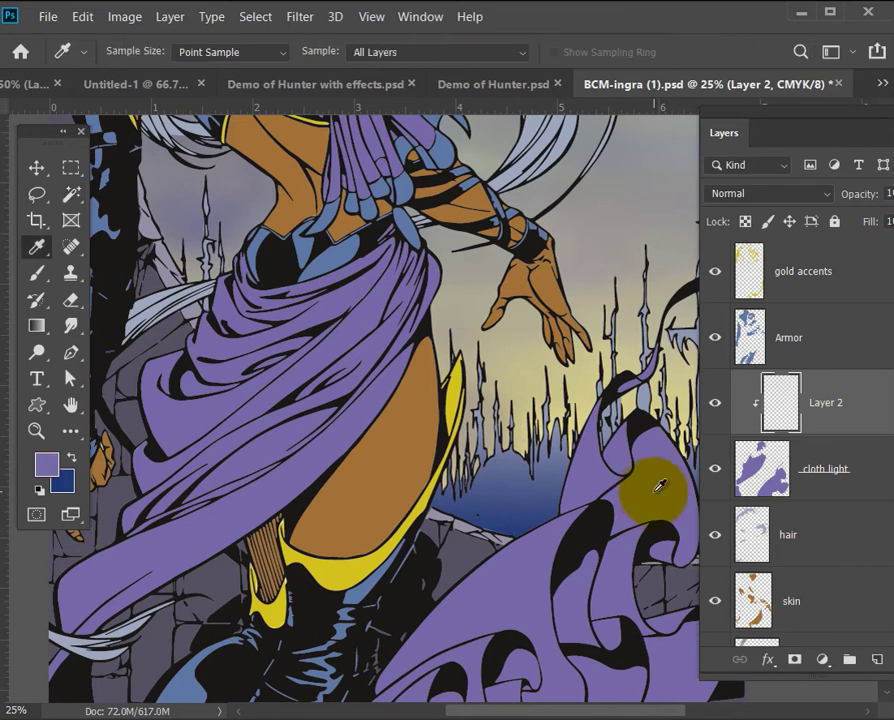
{"action": "left_click", "coordinate": [45, 465]}
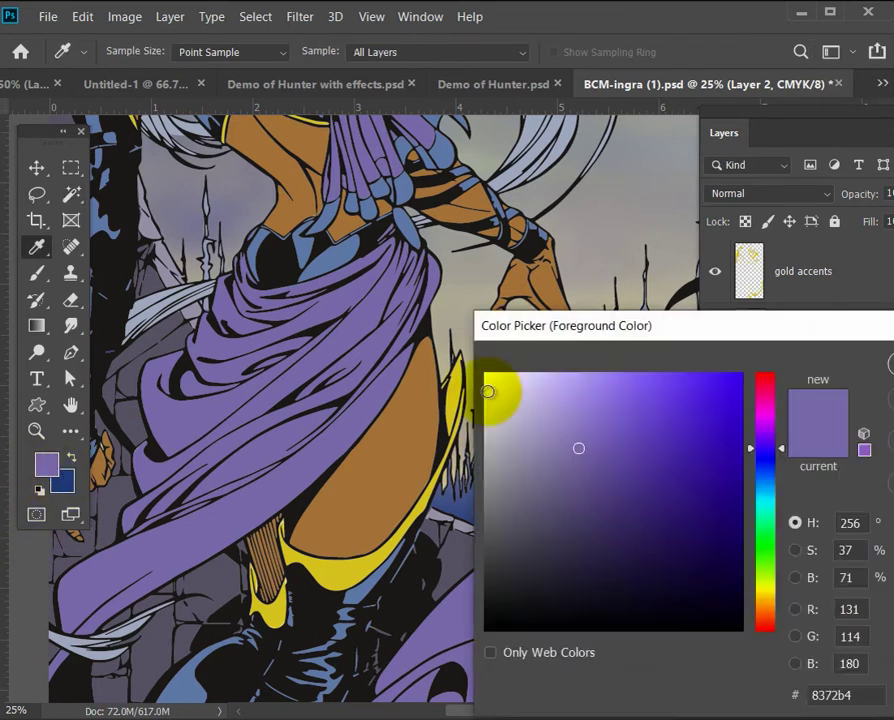
{"action": "left_click", "coordinate": [582, 488]}
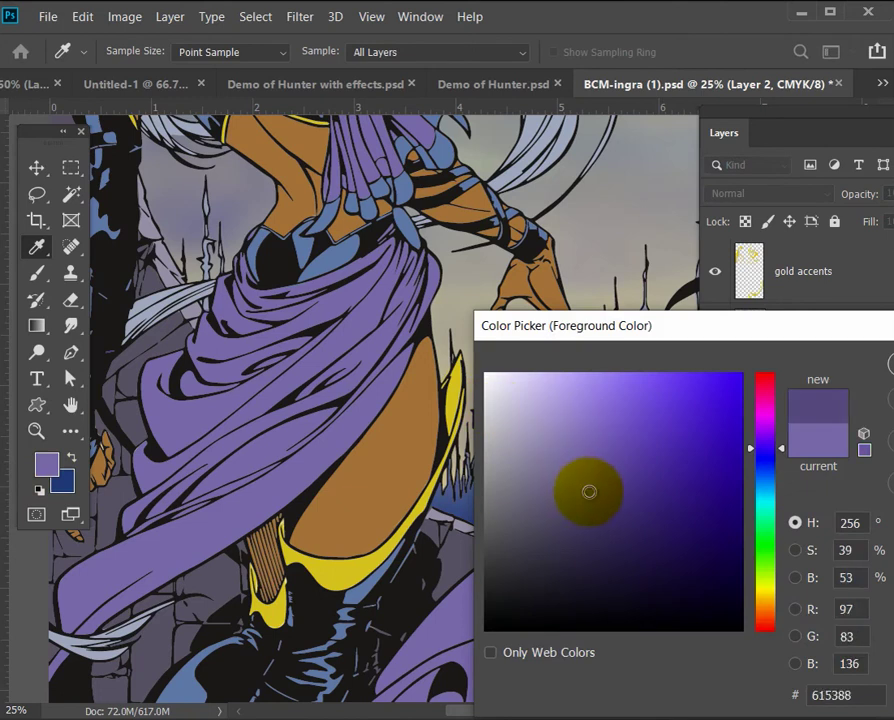
{"action": "left_click", "coordinate": [889, 364]}
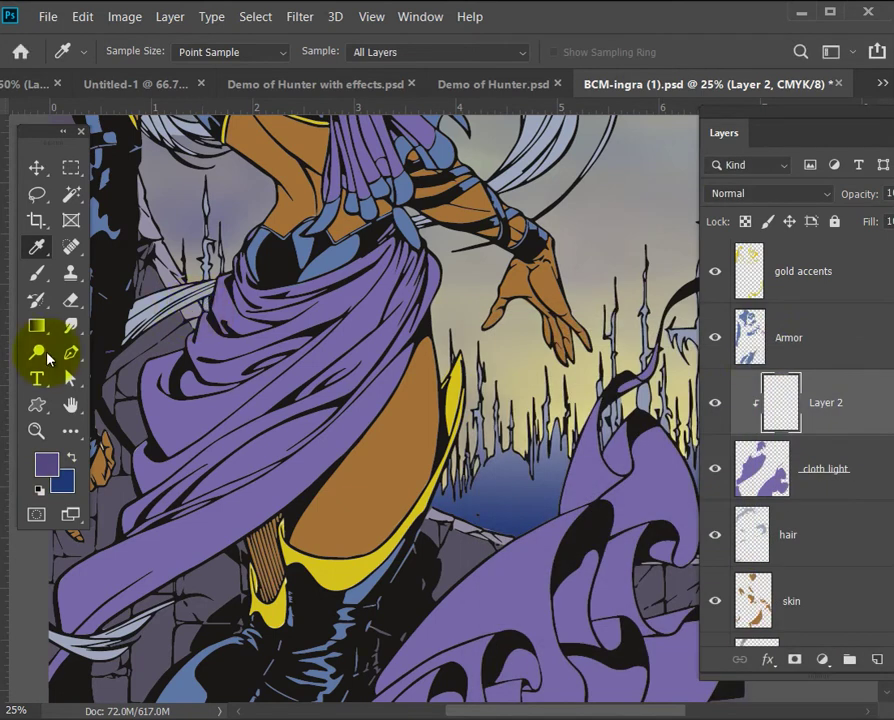
Choose a soft round brush and set its size to 300 px
{"action": "left_click", "coordinate": [40, 276]}
{"action": "right_click", "coordinate": [522, 596]}
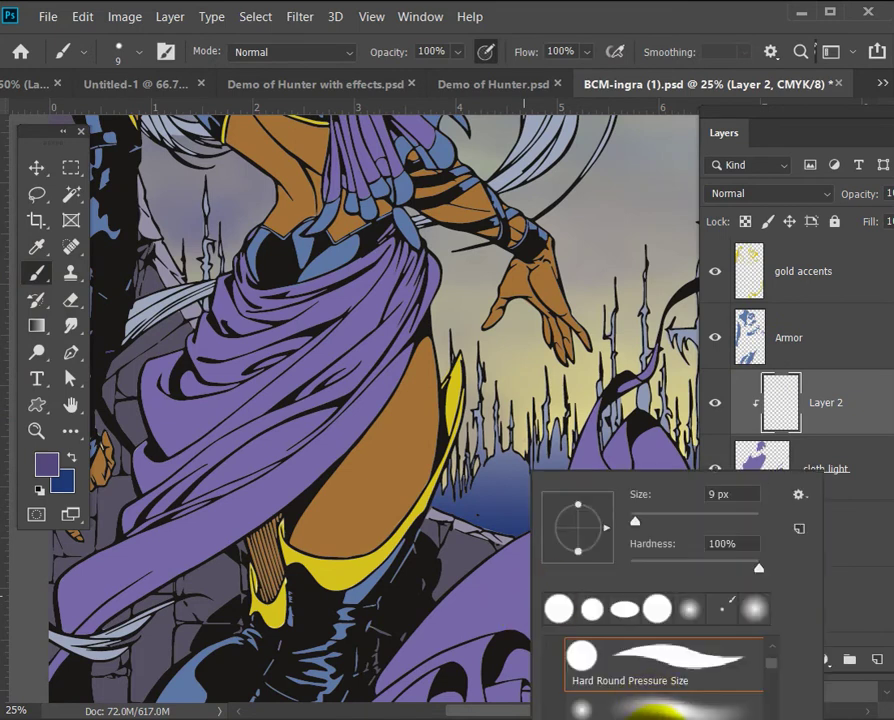
{"action": "scroll", "coordinate": [668, 690], "scroll_direction": "up", "scroll_amount": 1}
{"action": "scroll", "coordinate": [672, 703], "scroll_direction": "down", "scroll_amount": 3}
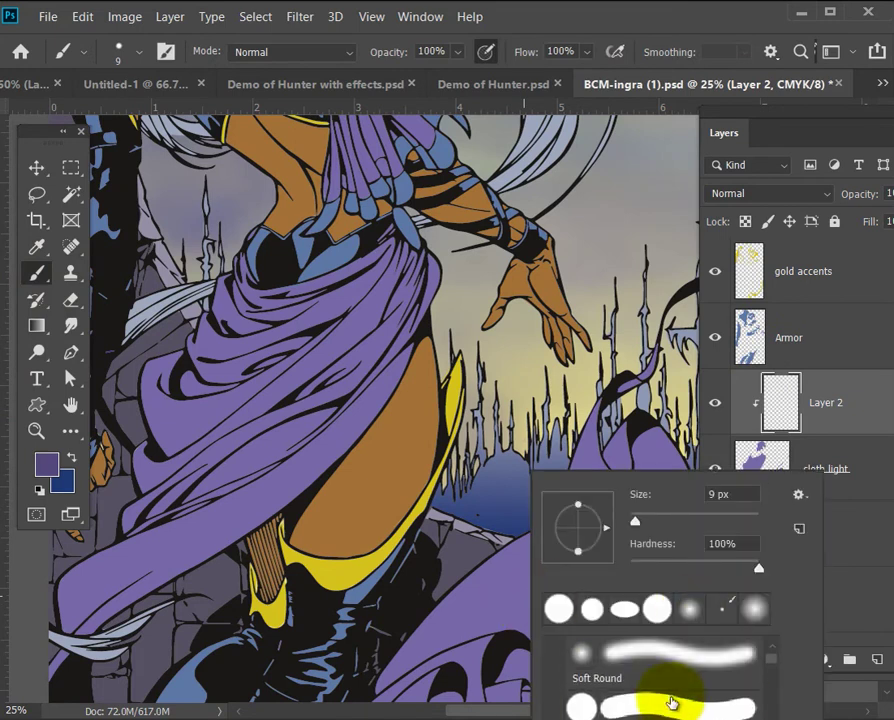
{"action": "scroll", "coordinate": [671, 700], "scroll_direction": "up", "scroll_amount": 1}
{"action": "double_click", "coordinate": [668, 683]}
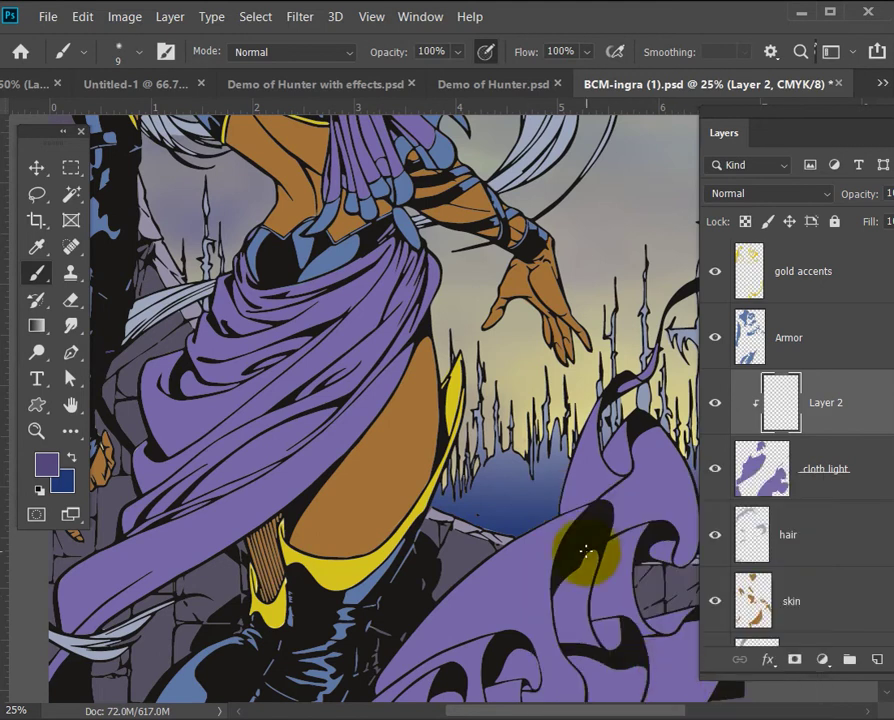
{"action": "key", "text": "bracketright"}
{"action": "key", "text": "bracketright"}
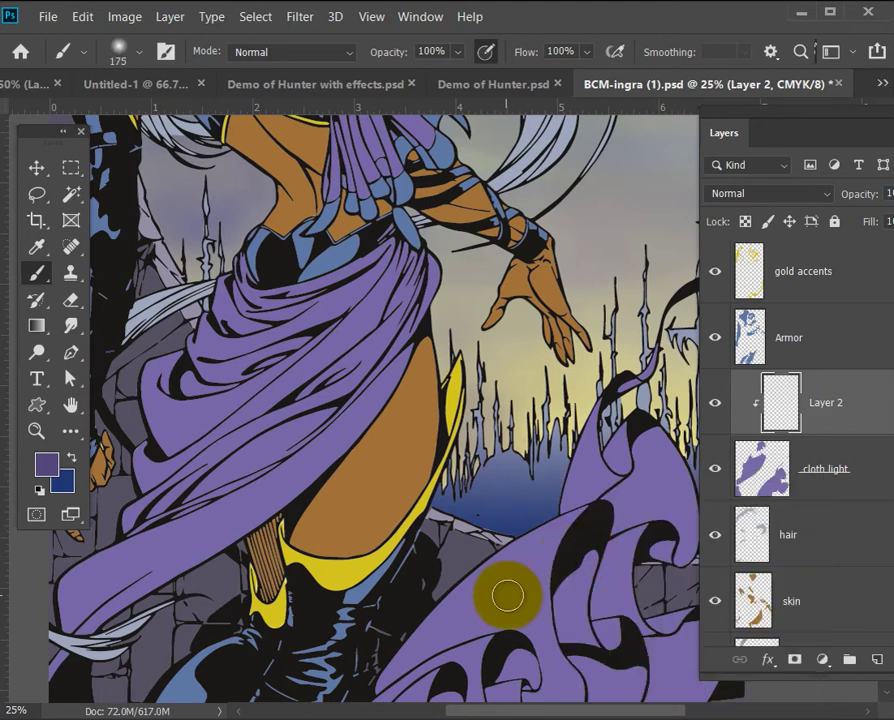
{"action": "key", "text": "bracketright"}
{"action": "key", "text": "bracketright"}
{"action": "key", "text": "bracketright"}
{"action": "key", "text": "bracketright"}
{"action": "key", "text": "bracketright"}
{"action": "key", "text": "bracketright"}
{"action": "key", "text": "bracketright"}
{"action": "key", "text": "bracketright"}
{"action": "key", "text": "bracketright"}
{"action": "key", "text": "bracketleft"}
{"action": "key", "text": "bracketleft"}
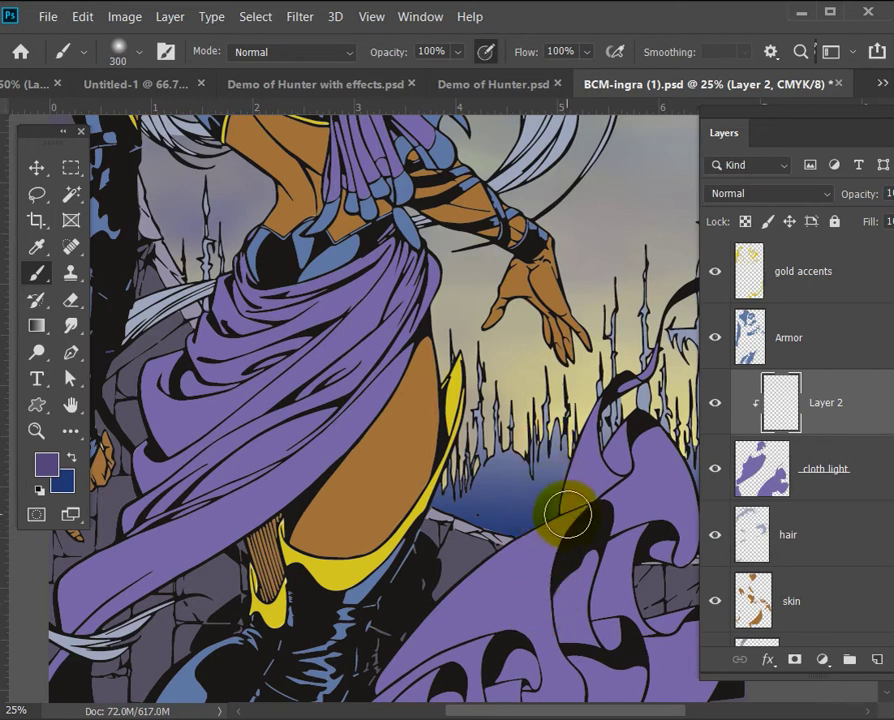
{"action": "left_click_drag", "start_coordinate": [563, 516], "coordinate": [420, 632]}
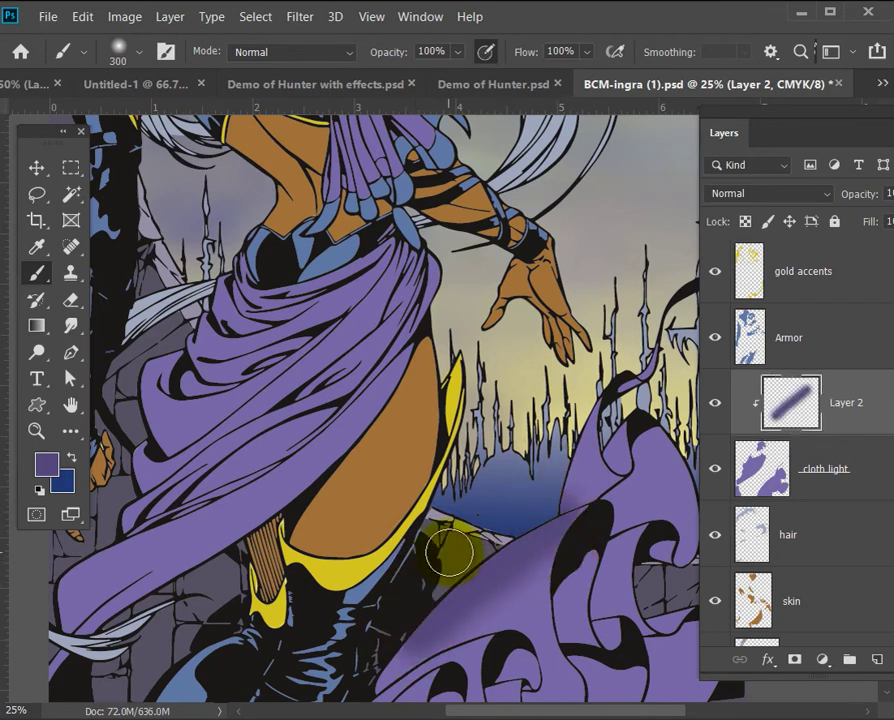
{"action": "mouse_move", "coordinate": [554, 640]}
{"action": "left_mouse_down"}
{"action": "mouse_move", "coordinate": [469, 672]}
{"action": "mouse_move", "coordinate": [398, 681]}
{"action": "left_mouse_up"}
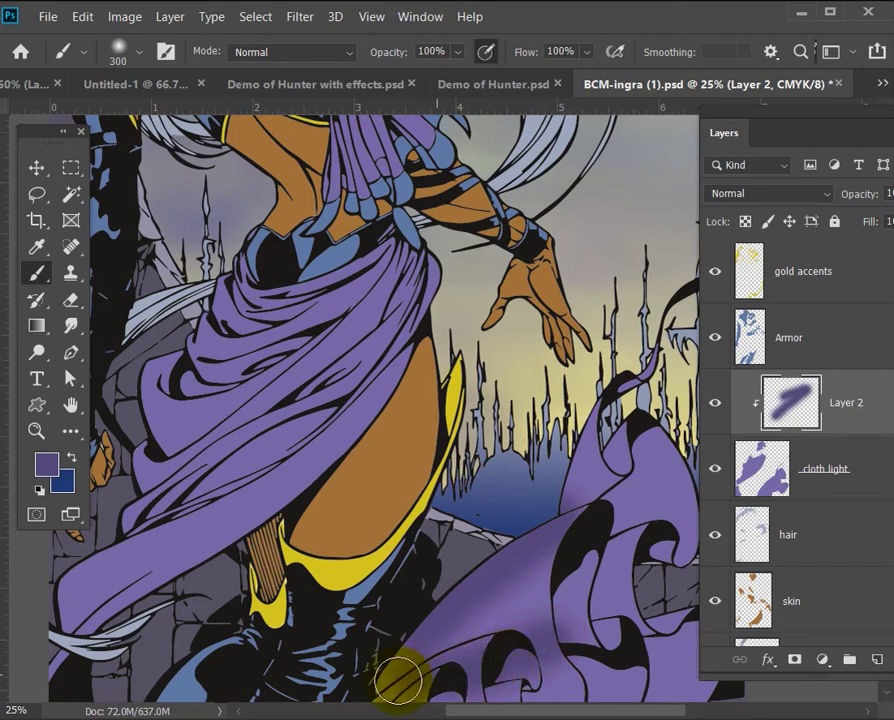
{"action": "mouse_move", "coordinate": [624, 500]}
{"action": "left_mouse_down"}
{"action": "mouse_move", "coordinate": [669, 492]}
{"action": "mouse_move", "coordinate": [588, 556]}
{"action": "left_mouse_up"}
{"action": "mouse_move", "coordinate": [541, 612]}
{"action": "left_mouse_down"}
{"action": "mouse_move", "coordinate": [608, 588]}
{"action": "mouse_move", "coordinate": [598, 615]}
{"action": "mouse_move", "coordinate": [635, 571]}
{"action": "mouse_move", "coordinate": [585, 605]}
{"action": "mouse_move", "coordinate": [659, 573]}
{"action": "left_mouse_up"}
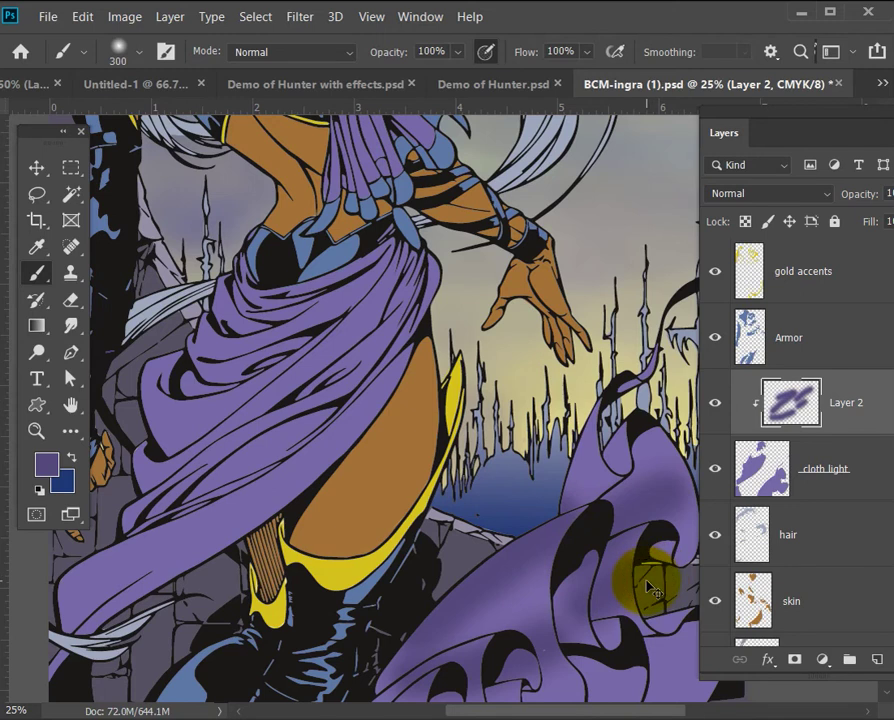
{"action": "key", "text": "ctrl+z"}
{"action": "key", "text": "ctrl+z"}
{"action": "key", "text": "ctrl+z"}
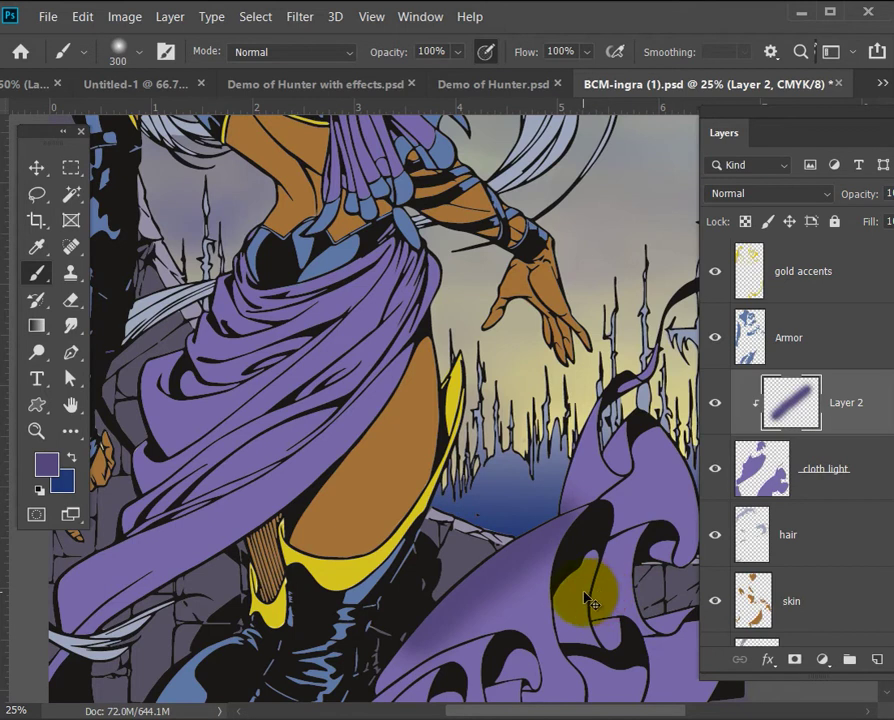
{"action": "key", "text": "ctrl+z"}
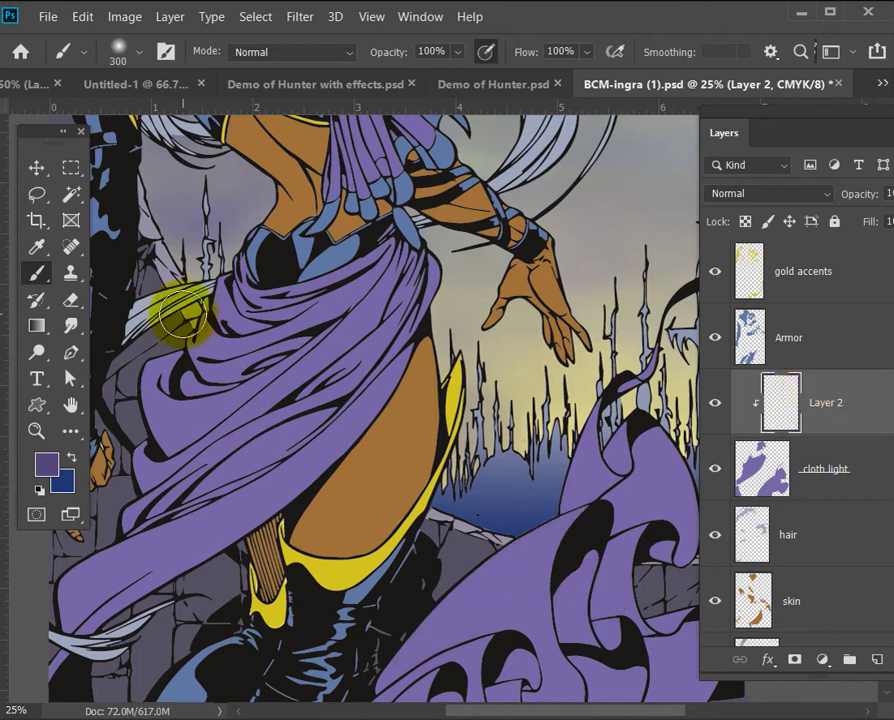
Select the cape's large front fold with the Magic Wand and brush shadow along its lower inner edge
{"action": "left_click", "coordinate": [73, 196]}
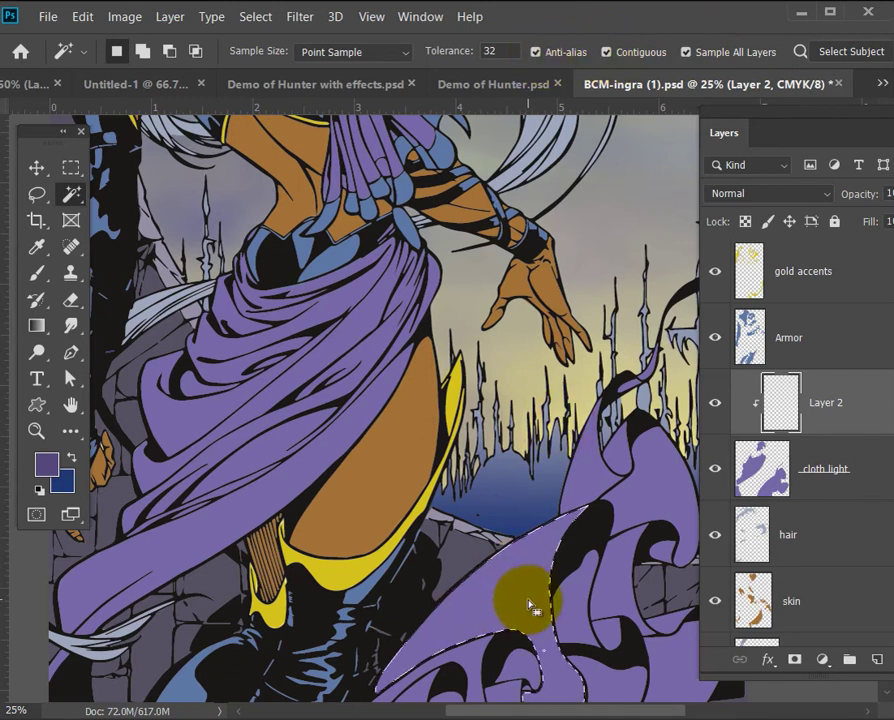
{"action": "left_click", "coordinate": [470, 614]}
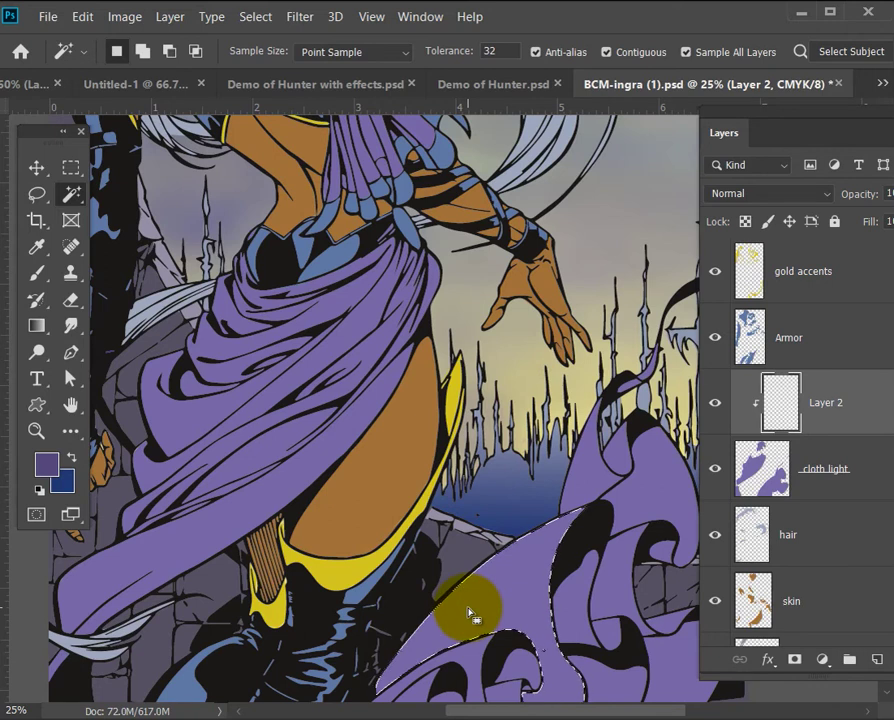
{"action": "key", "text": "b"}
{"action": "mouse_move", "coordinate": [544, 622]}
{"action": "left_mouse_down"}
{"action": "mouse_move", "coordinate": [581, 681]}
{"action": "mouse_move", "coordinate": [589, 654]}
{"action": "mouse_move", "coordinate": [546, 661]}
{"action": "mouse_move", "coordinate": [486, 693]}
{"action": "mouse_move", "coordinate": [549, 636]}
{"action": "mouse_move", "coordinate": [559, 653]}
{"action": "mouse_move", "coordinate": [495, 676]}
{"action": "mouse_move", "coordinate": [575, 662]}
{"action": "left_mouse_up"}
Darken the foreground colour to #4d426c and deepen the shadow at the base of the selected fold
{"action": "left_click", "coordinate": [46, 463]}
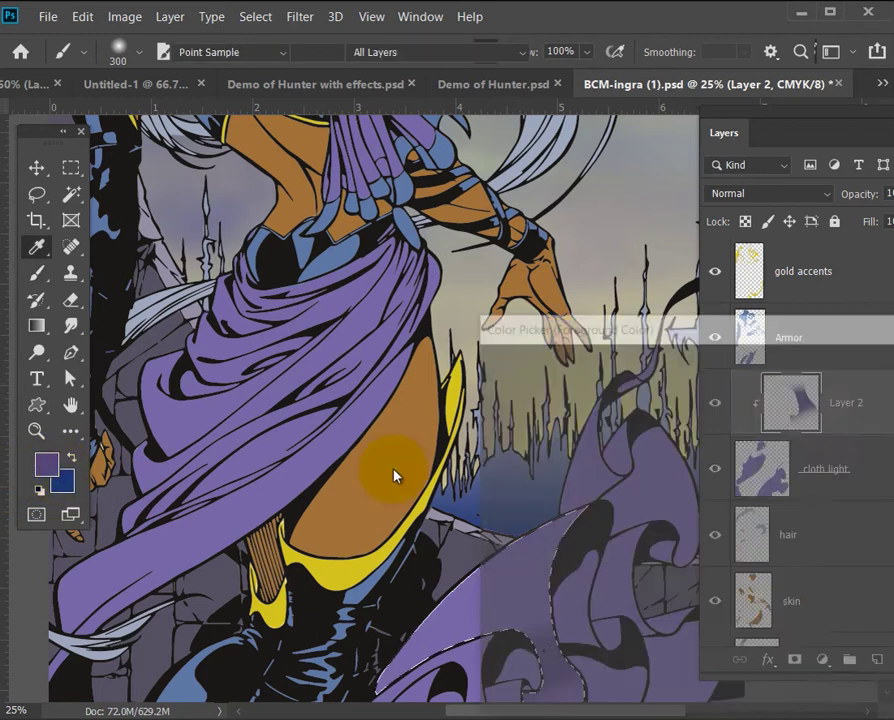
{"action": "left_click", "coordinate": [584, 522]}
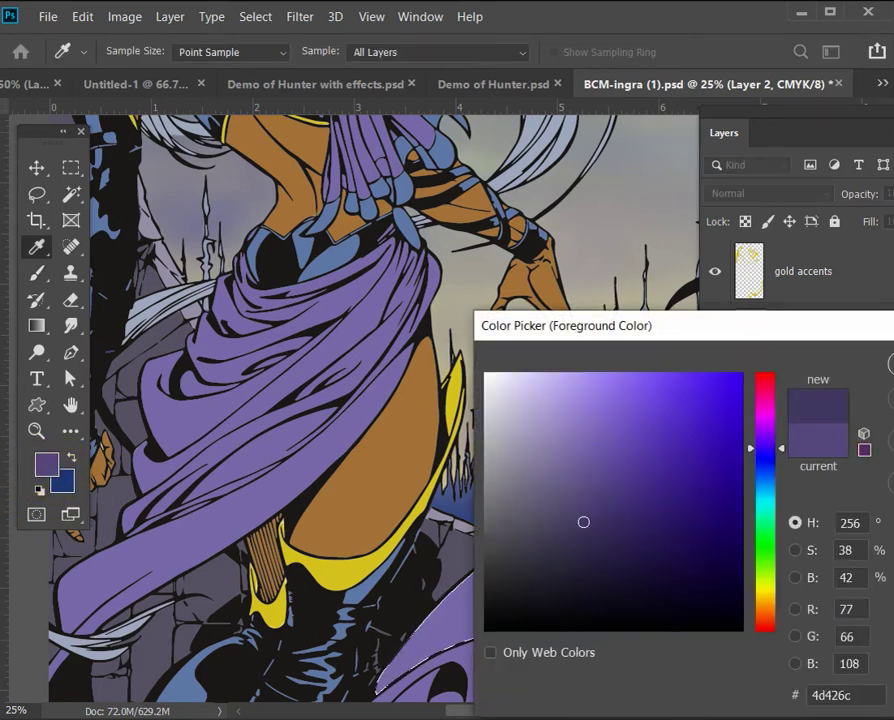
{"action": "key", "text": "Return"}
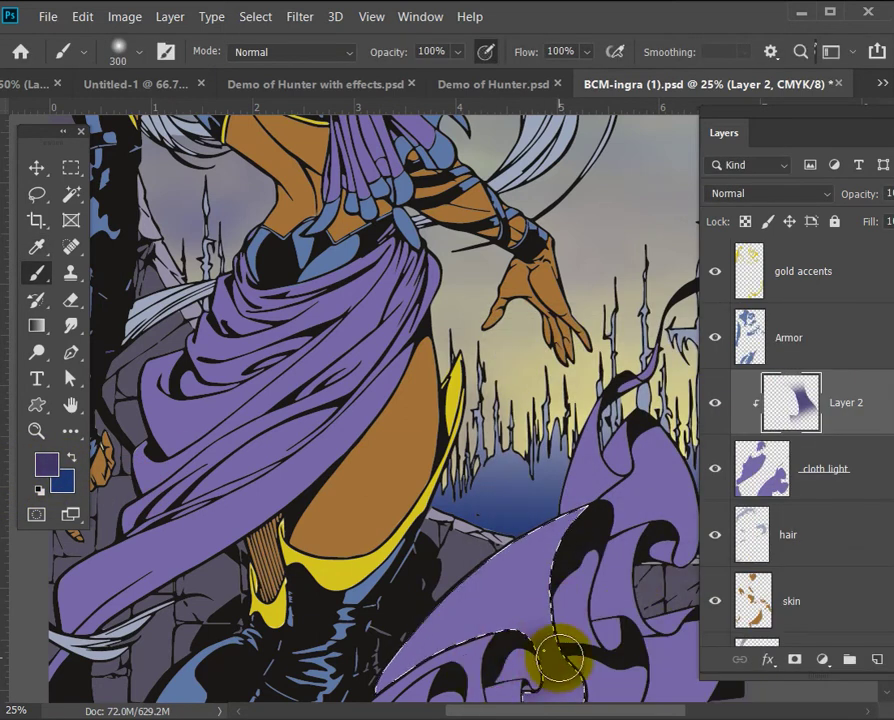
{"action": "left_click_drag", "start_coordinate": [560, 657], "coordinate": [466, 710]}
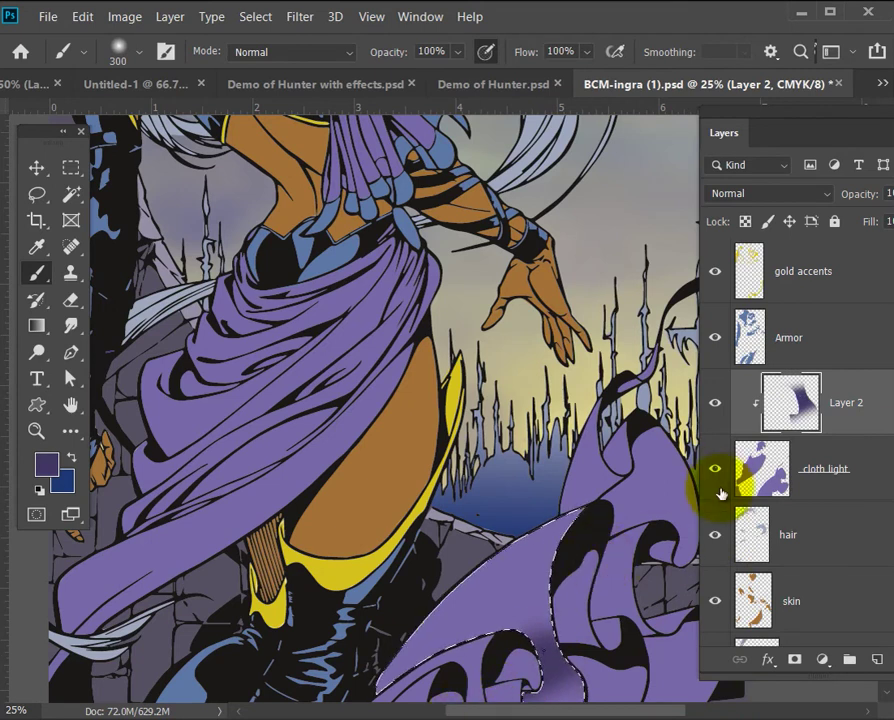
Select the cape's upper fold beneath the black peak and brush dark purple shadows onto its top and lower tip
{"action": "left_click", "coordinate": [77, 197]}
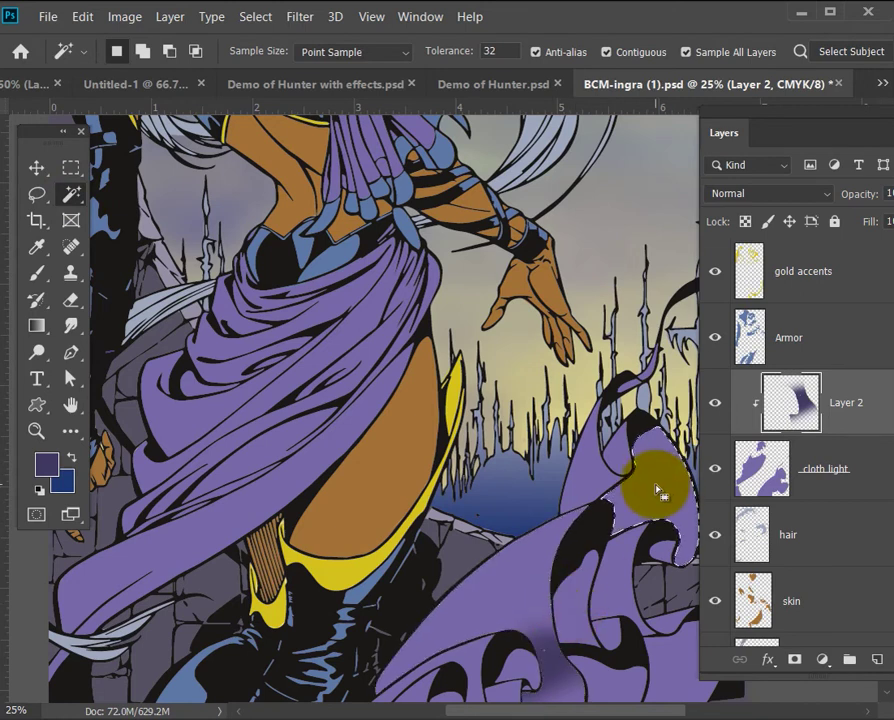
{"action": "key", "text": "b"}
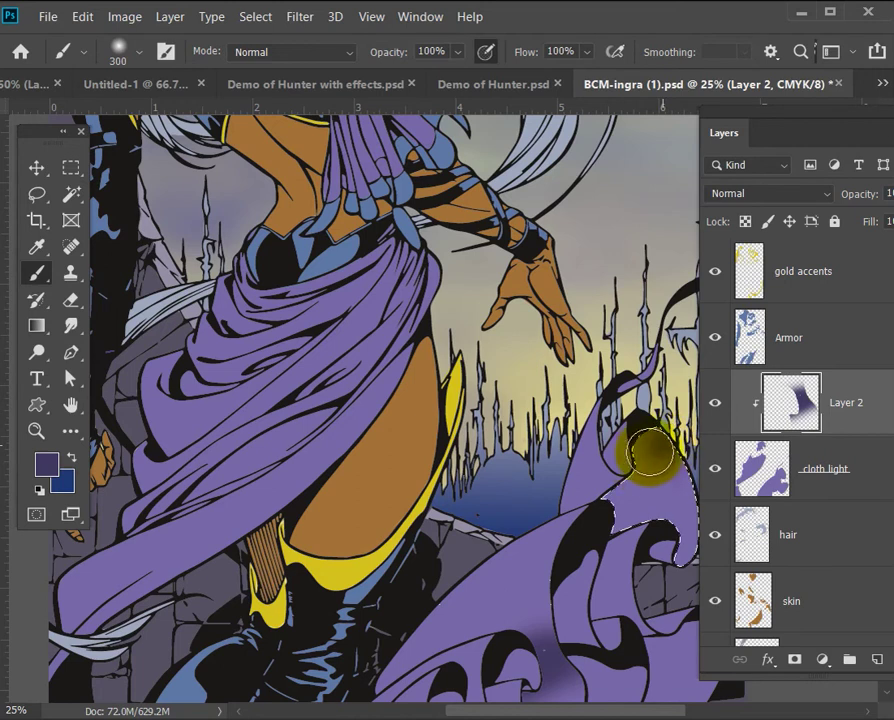
{"action": "left_click_drag", "start_coordinate": [609, 487], "coordinate": [622, 512]}
{"action": "left_click_drag", "start_coordinate": [689, 549], "coordinate": [697, 540]}
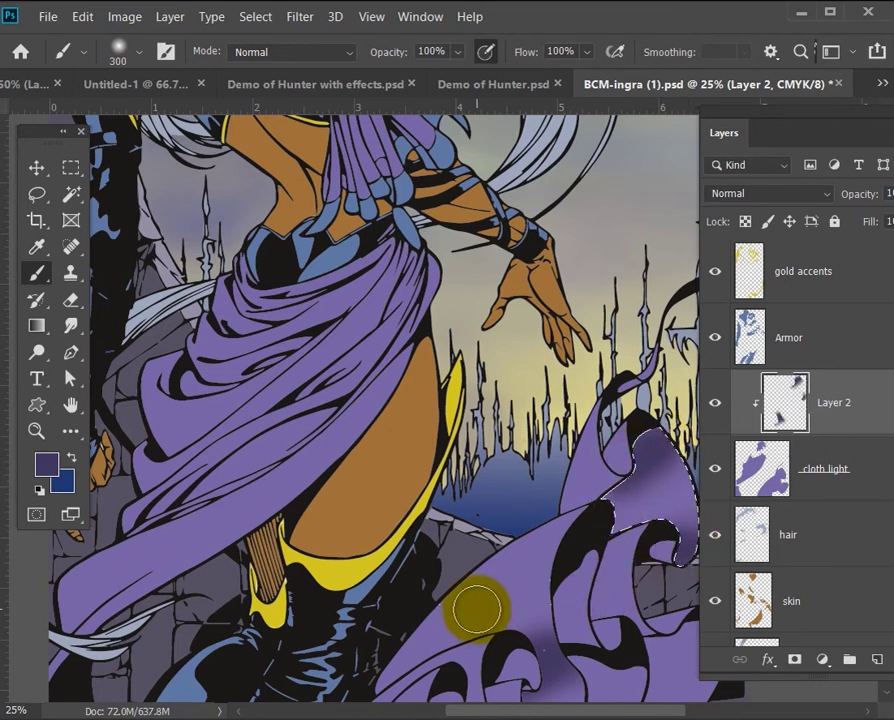
Select the unshaded part of the cape's large front fold and paint a dark purple shadow along its outer edge
{"action": "key", "text": "w"}
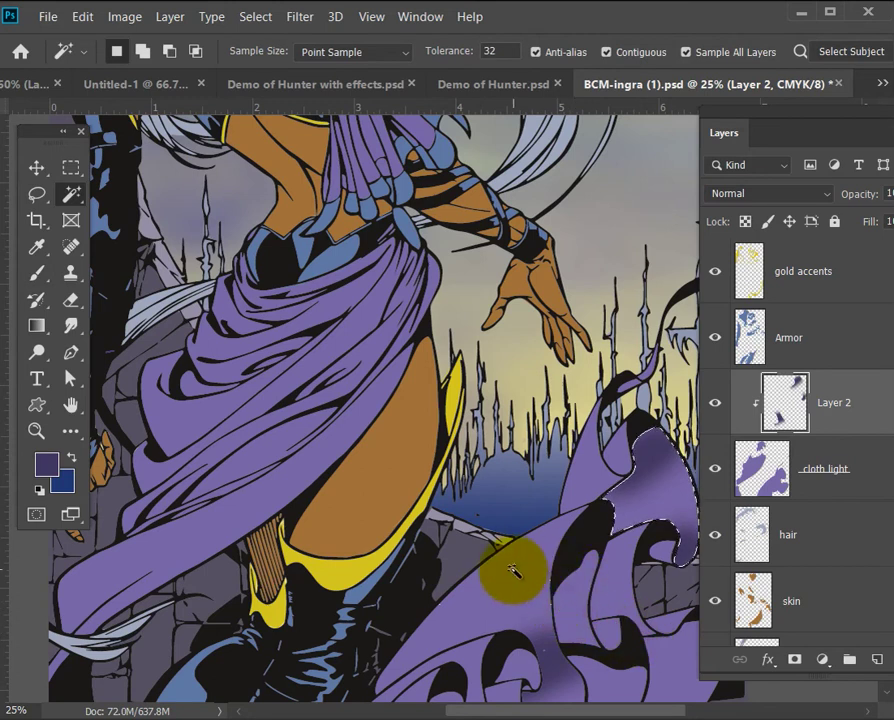
{"action": "left_click", "coordinate": [545, 540]}
{"action": "key", "text": "b"}
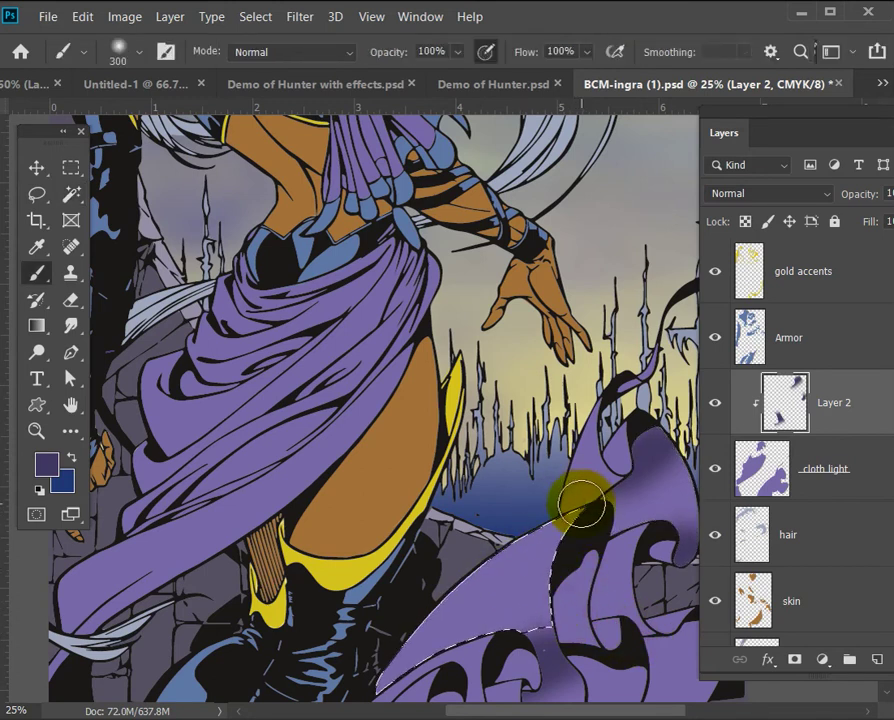
{"action": "left_click_drag", "start_coordinate": [514, 535], "coordinate": [406, 640]}
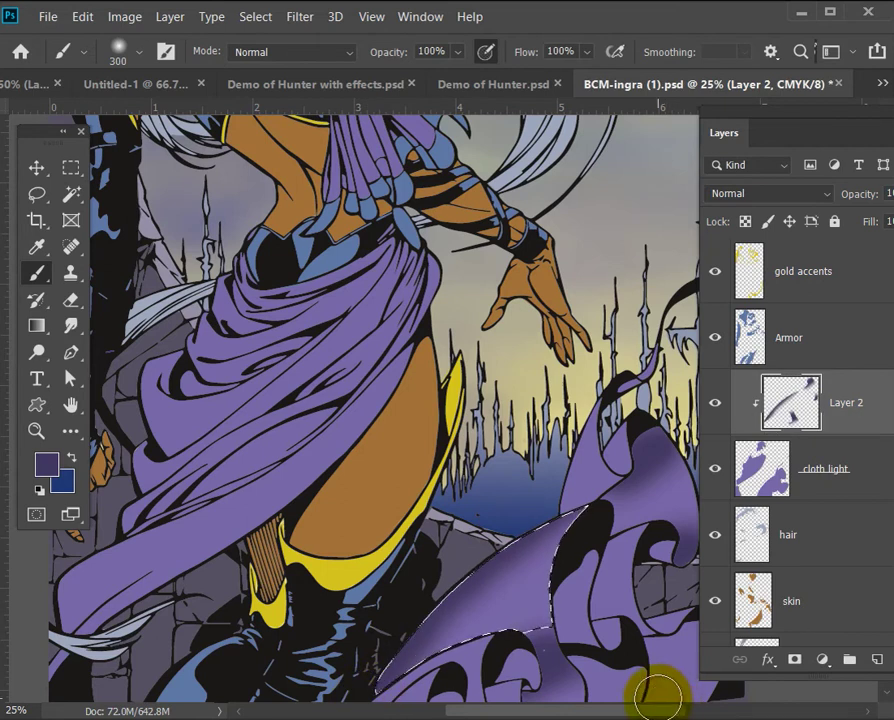
Move the Layers panel clear of the artwork, select the cape's lower corner fold, and brush dark purple shadow into it
{"action": "key", "text": "w"}
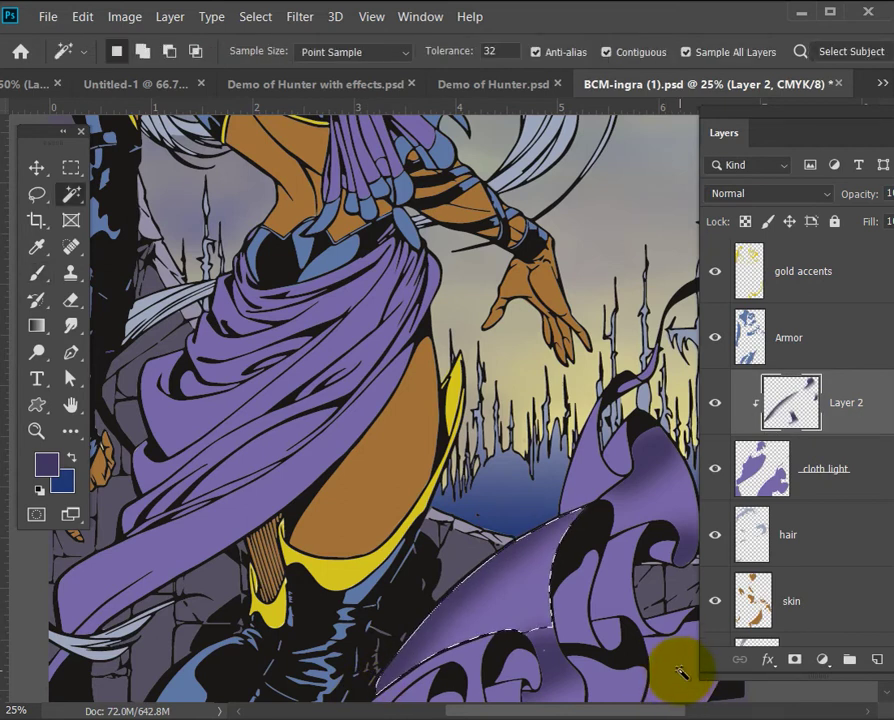
{"action": "left_click", "coordinate": [681, 664]}
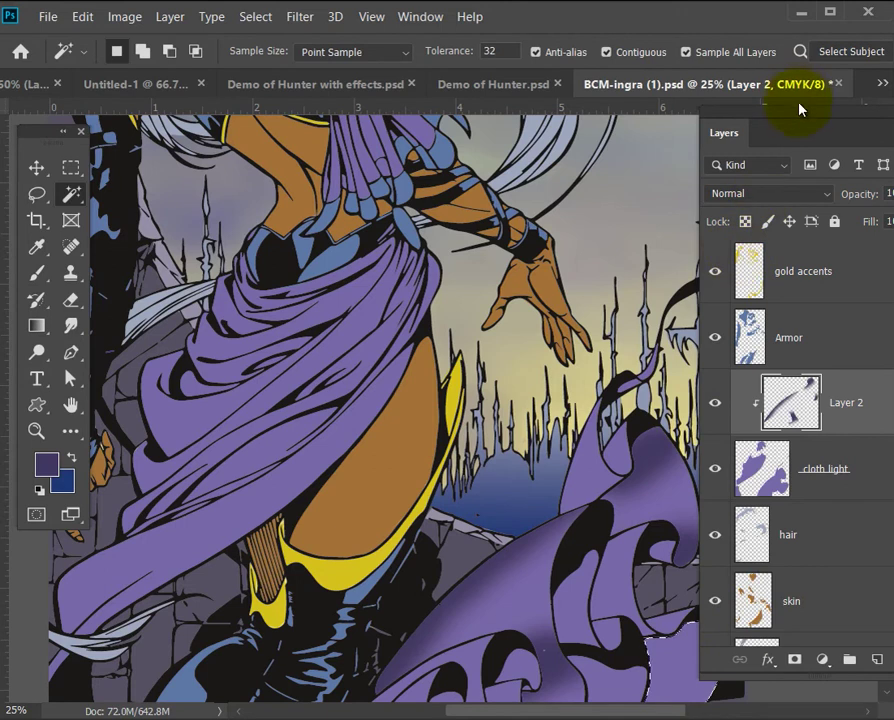
{"action": "left_click_drag", "start_coordinate": [804, 124], "coordinate": [866, 127]}
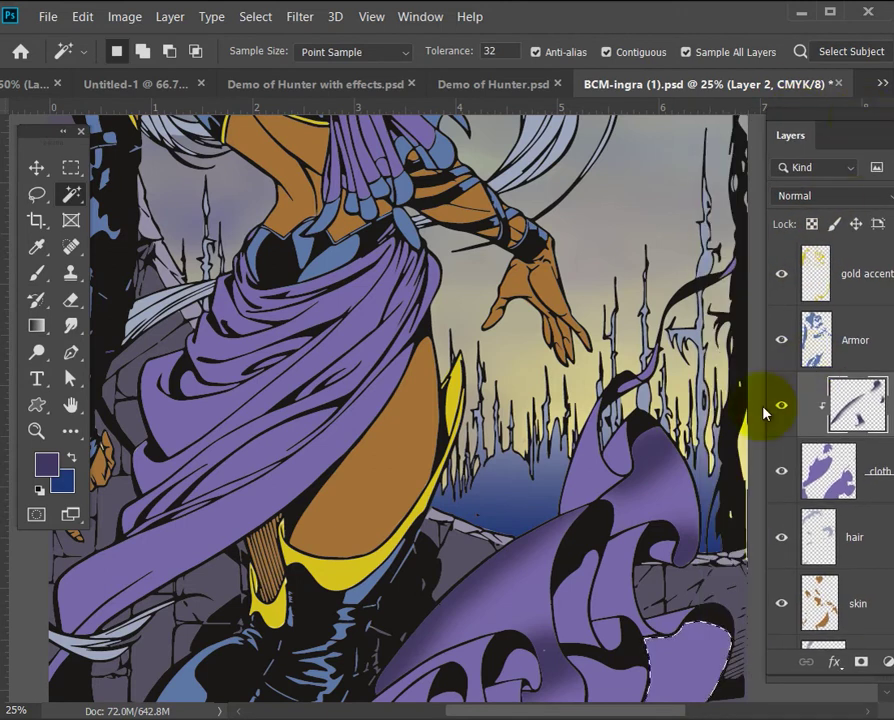
{"action": "key", "text": "v"}
{"action": "key", "text": "b"}
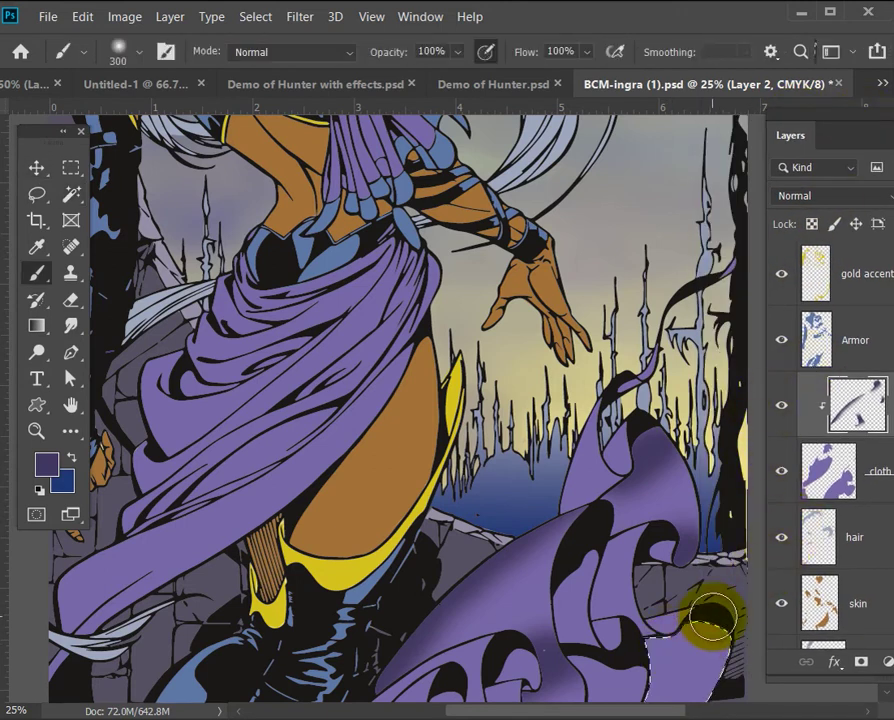
{"action": "mouse_move", "coordinate": [656, 653]}
{"action": "left_mouse_down"}
{"action": "mouse_move", "coordinate": [681, 651]}
{"action": "mouse_move", "coordinate": [646, 670]}
{"action": "left_mouse_up"}
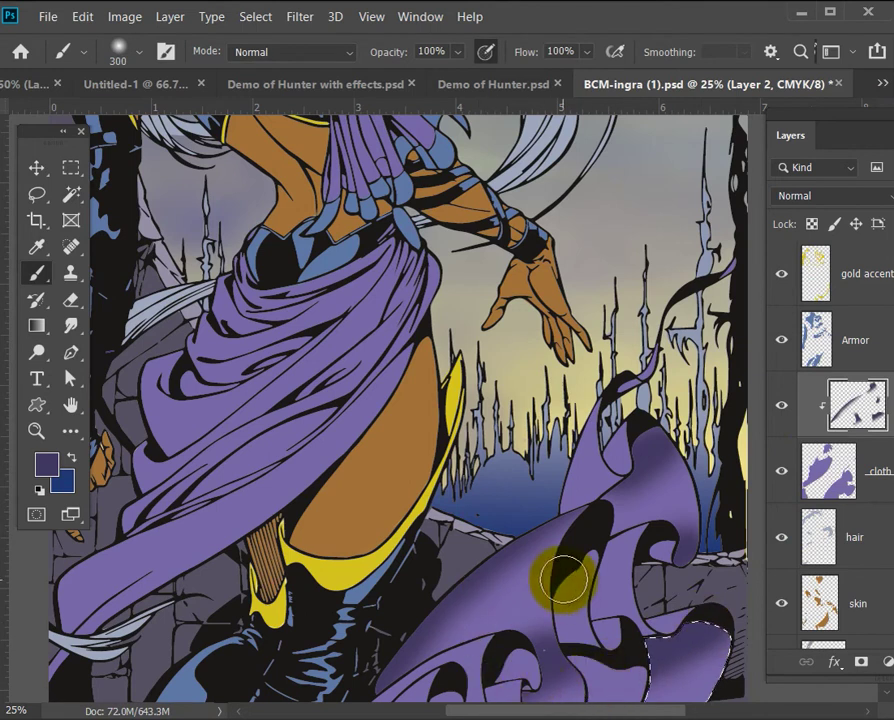
{"action": "mouse_move", "coordinate": [564, 572]}
{"action": "left_mouse_down"}
{"action": "mouse_move", "coordinate": [540, 570]}
{"action": "mouse_move", "coordinate": [510, 584]}
{"action": "mouse_move", "coordinate": [540, 624]}
{"action": "mouse_move", "coordinate": [442, 594]}
{"action": "left_mouse_up"}
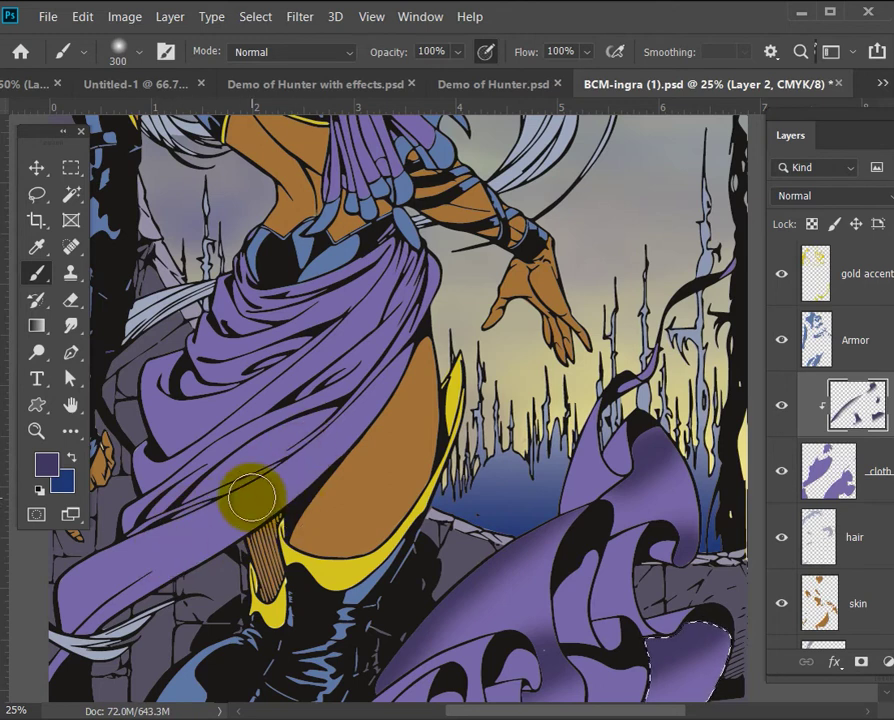
Switch to the Magic Wand and hide the cloth light layer
{"action": "key", "text": "w"}
{"action": "left_click", "coordinate": [783, 471]}
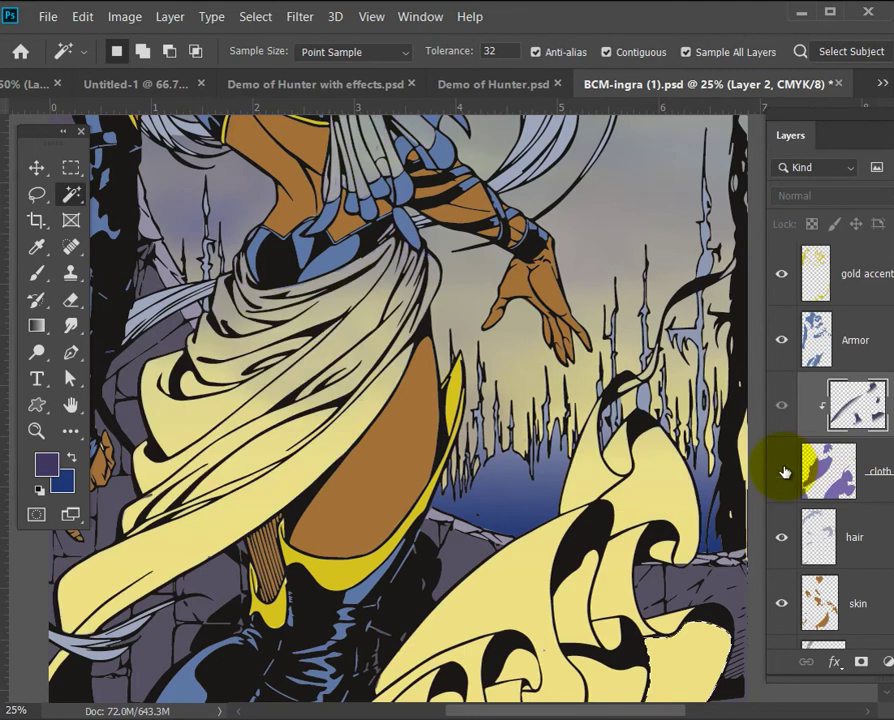
Show the cloth light layer again, select the skirt's long lower fold, and brush dark purple shadows along its lower edge and end
{"action": "left_click", "coordinate": [783, 471]}
{"action": "left_click", "coordinate": [293, 476]}
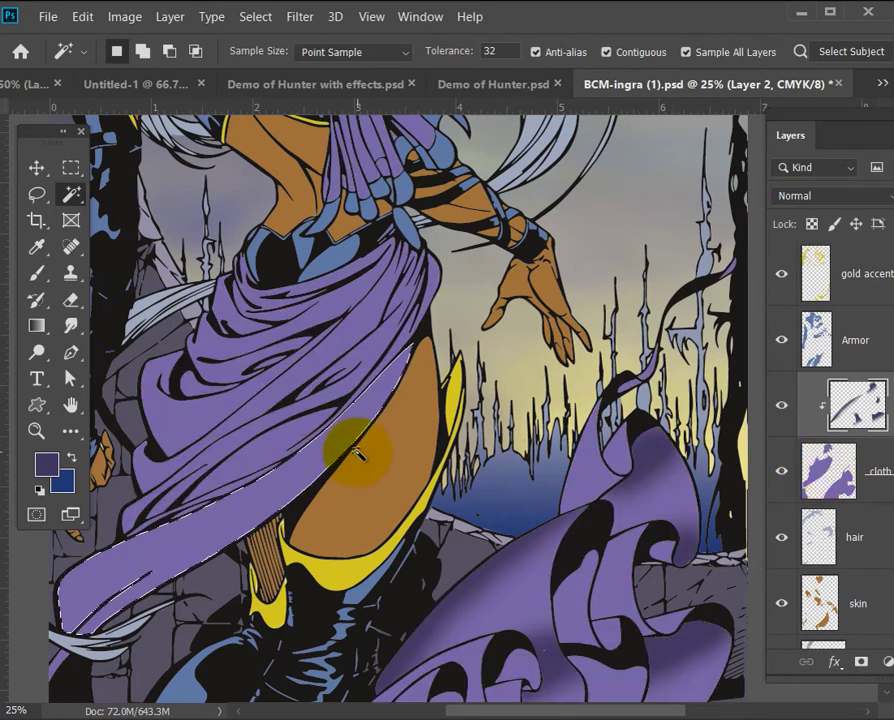
{"action": "key", "text": "b"}
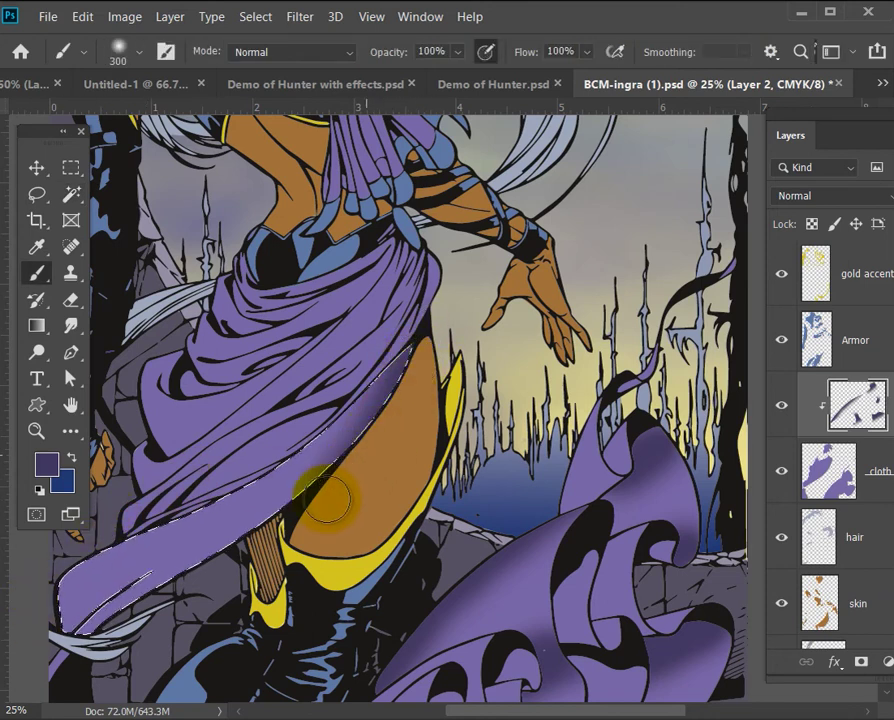
{"action": "left_click_drag", "start_coordinate": [348, 473], "coordinate": [197, 591]}
{"action": "mouse_move", "coordinate": [32, 632]}
{"action": "left_mouse_down"}
{"action": "mouse_move", "coordinate": [98, 560]}
{"action": "mouse_move", "coordinate": [66, 597]}
{"action": "mouse_move", "coordinate": [140, 685]}
{"action": "mouse_move", "coordinate": [88, 581]}
{"action": "mouse_move", "coordinate": [124, 636]}
{"action": "left_mouse_up"}
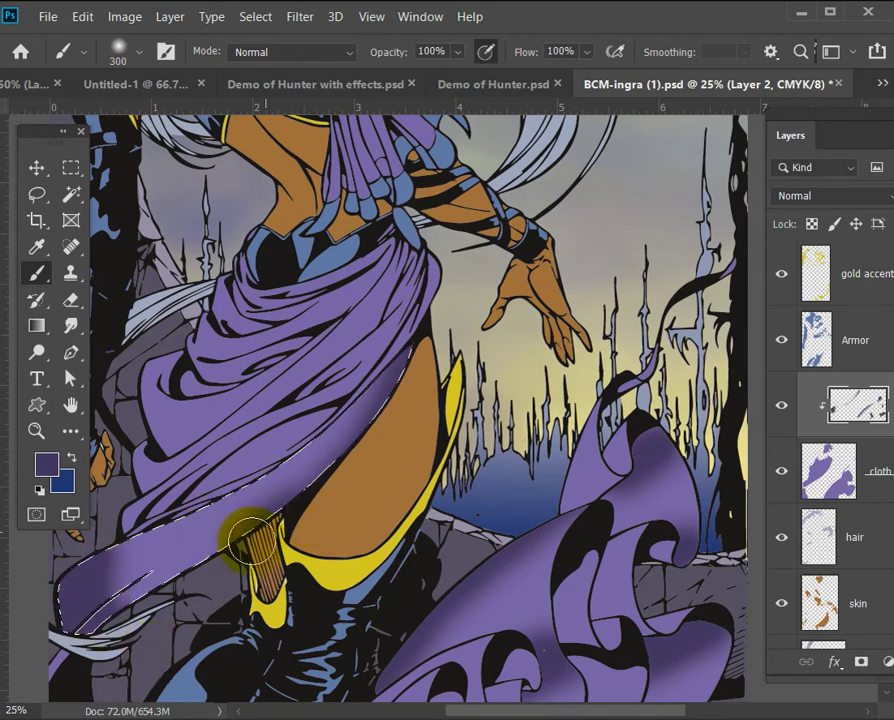
{"action": "left_click_drag", "start_coordinate": [276, 527], "coordinate": [84, 640]}
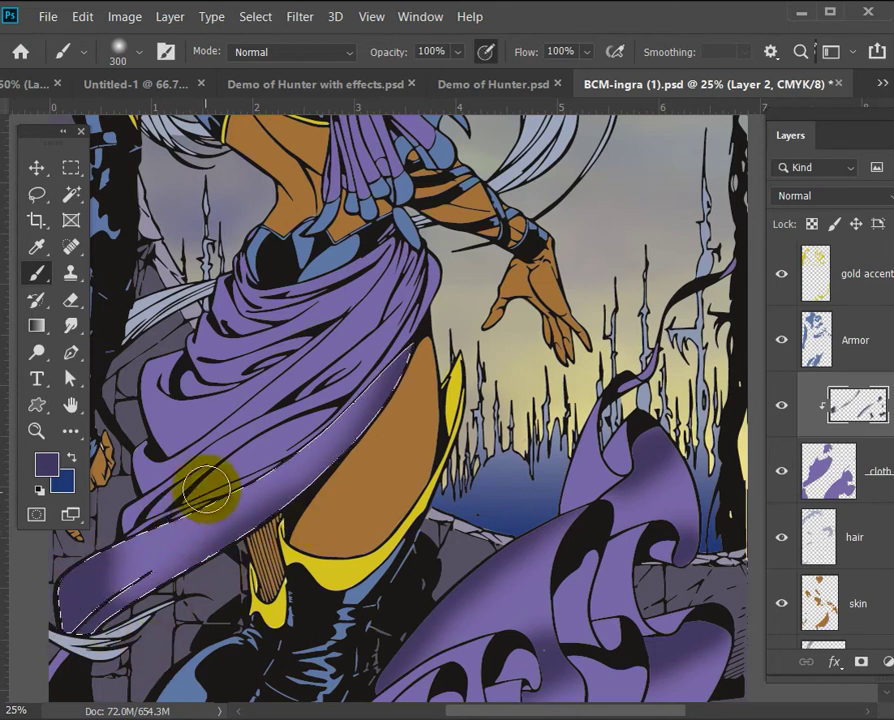
Select the skirt's side fold below the hip and brush a dark purple shadow into its lower corner
{"action": "key", "text": "w"}
{"action": "left_click", "coordinate": [190, 424]}
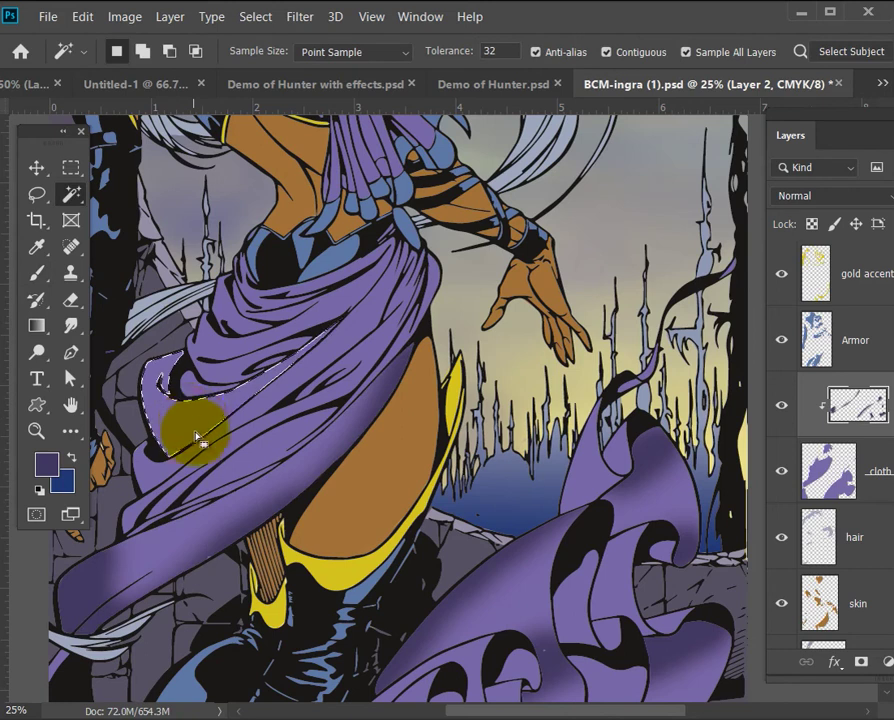
{"action": "key", "text": "b"}
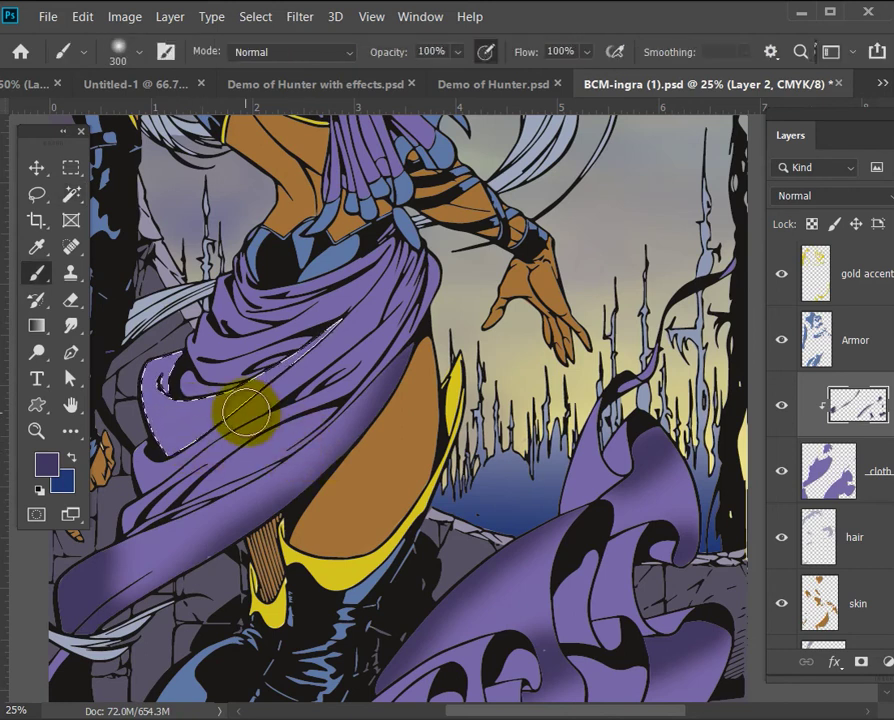
{"action": "left_click_drag", "start_coordinate": [179, 433], "coordinate": [118, 457]}
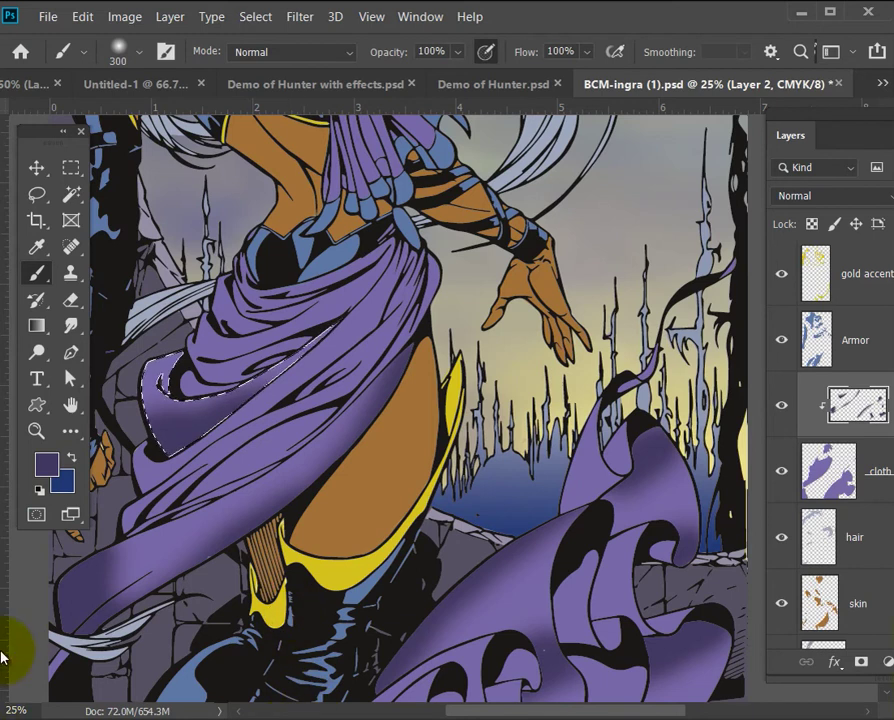
Set the brush's foreground colour to a lighter, brighter purple for the cloth highlights
{"action": "left_click", "coordinate": [47, 468]}
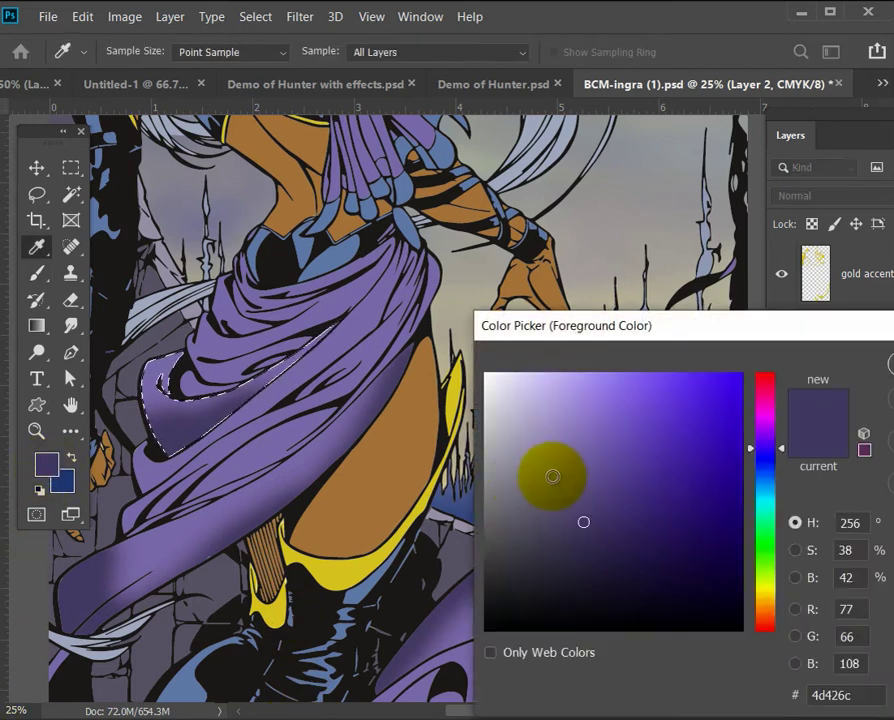
{"action": "left_click", "coordinate": [583, 440]}
{"action": "left_click", "coordinate": [575, 426]}
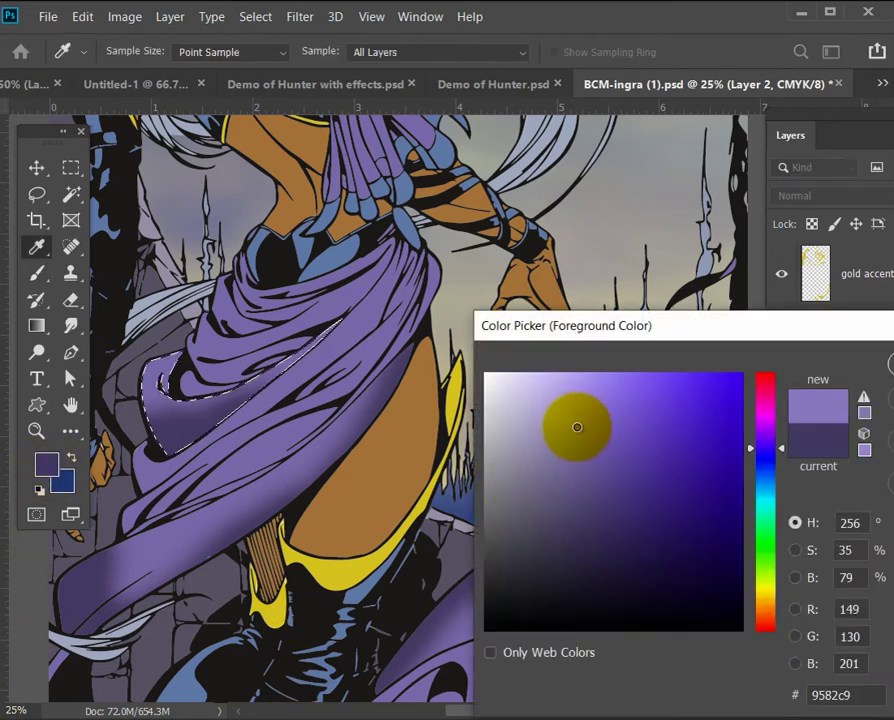
{"action": "left_click", "coordinate": [599, 405]}
{"action": "left_click", "coordinate": [891, 364]}
{"action": "key", "text": "b"}
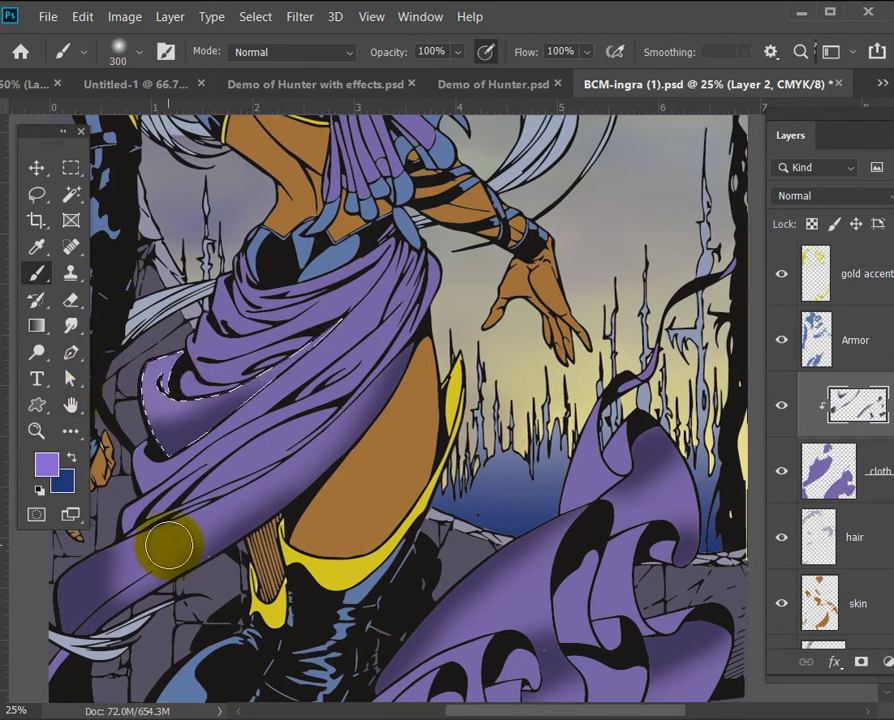
Select the unshaded middle of the skirt's long lower fold and brush a light purple highlight onto it
{"action": "key", "text": "w"}
{"action": "left_click", "coordinate": [202, 540]}
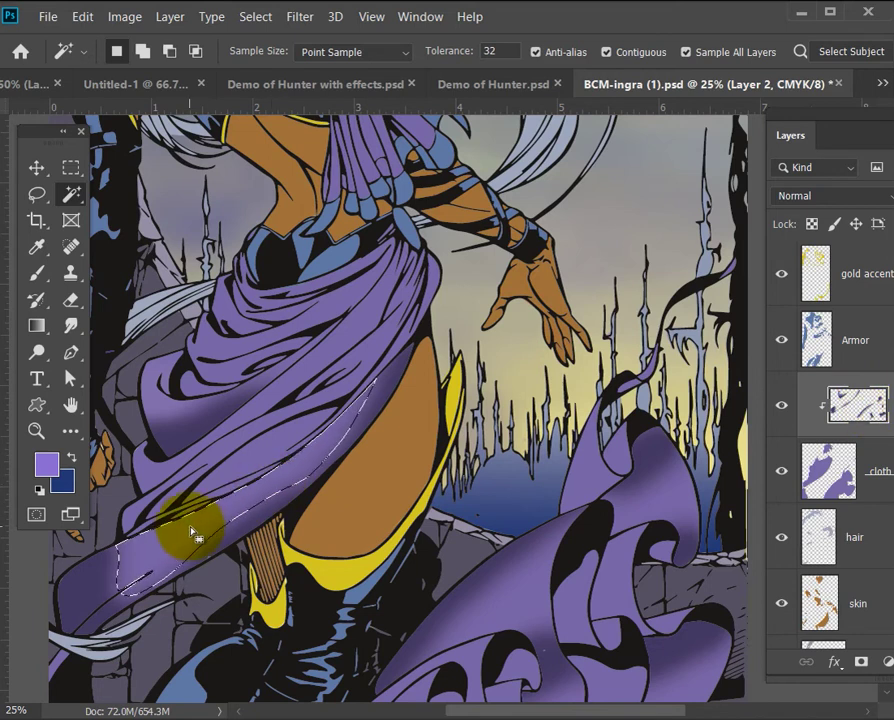
{"action": "key", "text": "b"}
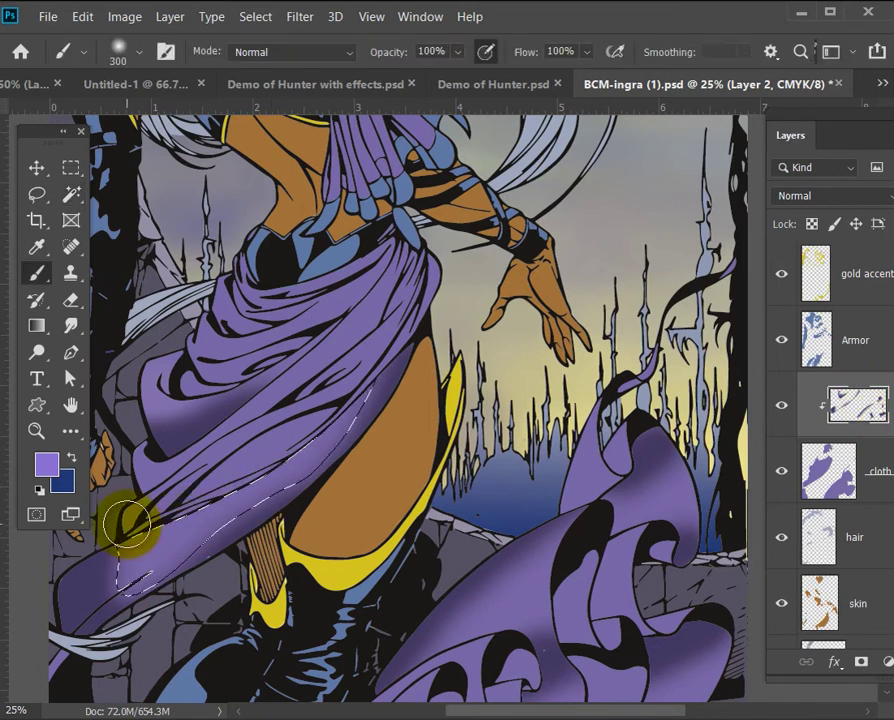
{"action": "mouse_move", "coordinate": [128, 521]}
{"action": "left_mouse_down"}
{"action": "mouse_move", "coordinate": [133, 579]}
{"action": "mouse_move", "coordinate": [185, 626]}
{"action": "left_mouse_up"}
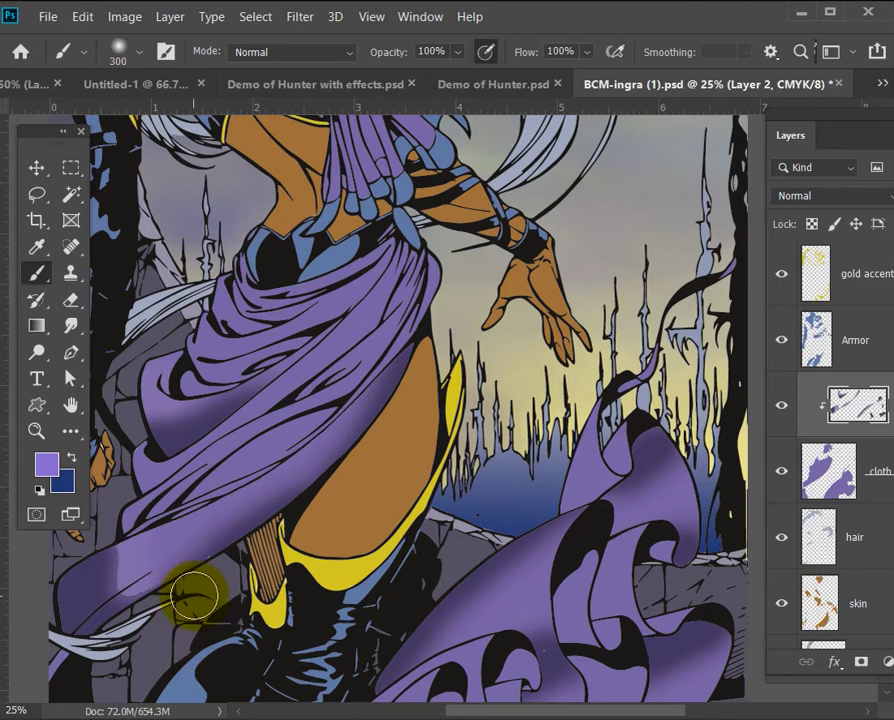
Make the skin layer active, sample the thigh's skin tone, and set the foreground colour to dark brown 72502a
{"action": "scroll", "coordinate": [370, 518], "scroll_direction": "up", "scroll_amount": 2}
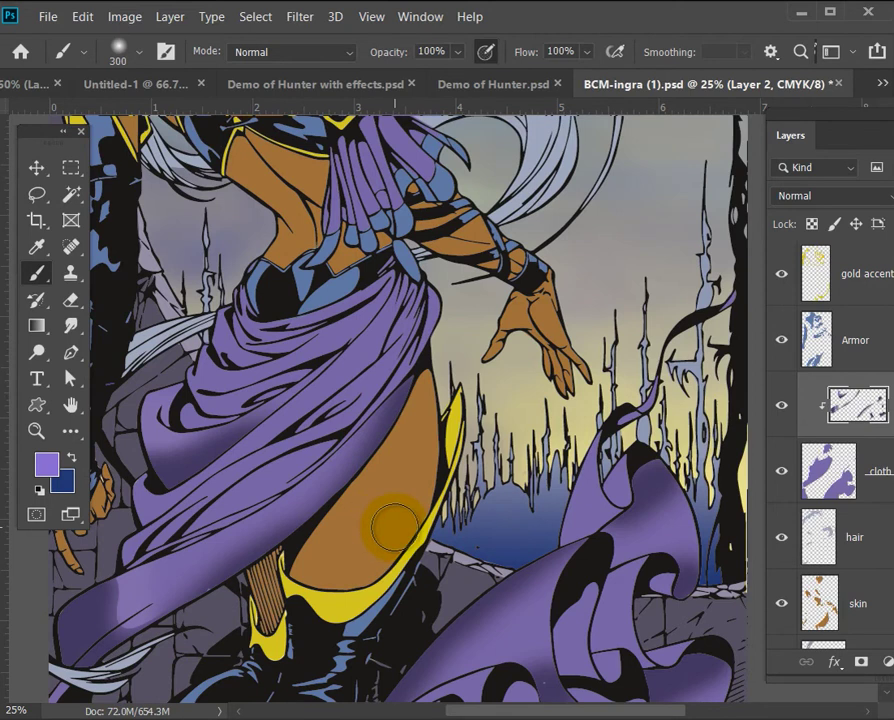
{"action": "key", "text": "v"}
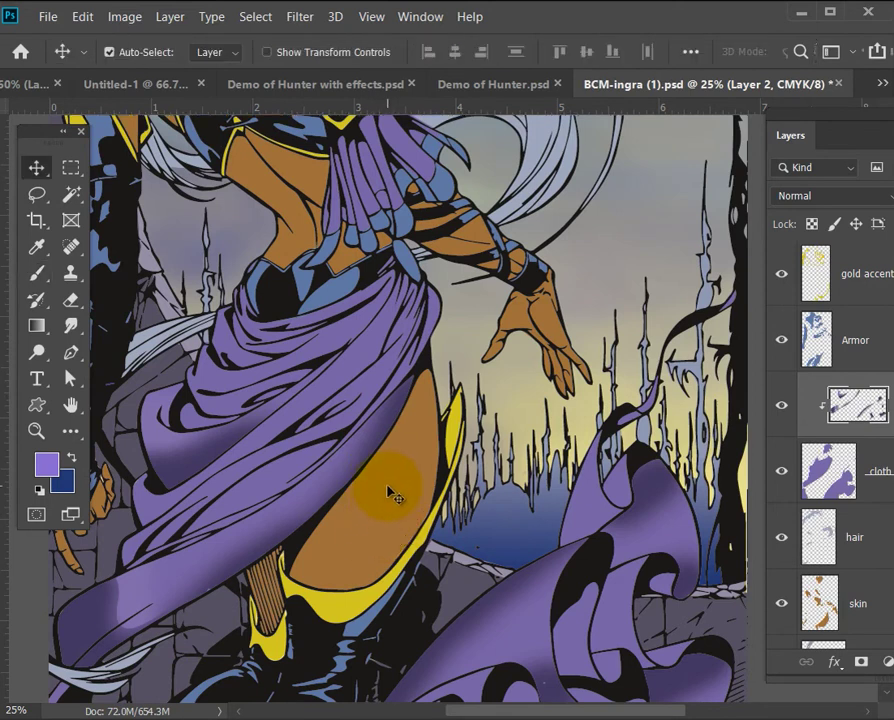
{"action": "left_click", "coordinate": [388, 487]}
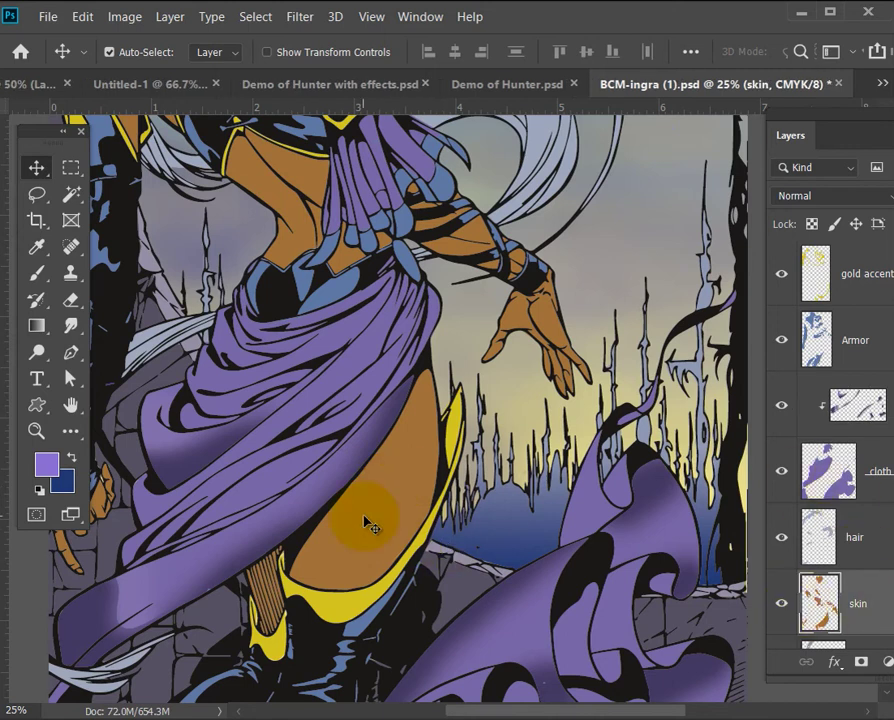
{"action": "key", "text": "b"}
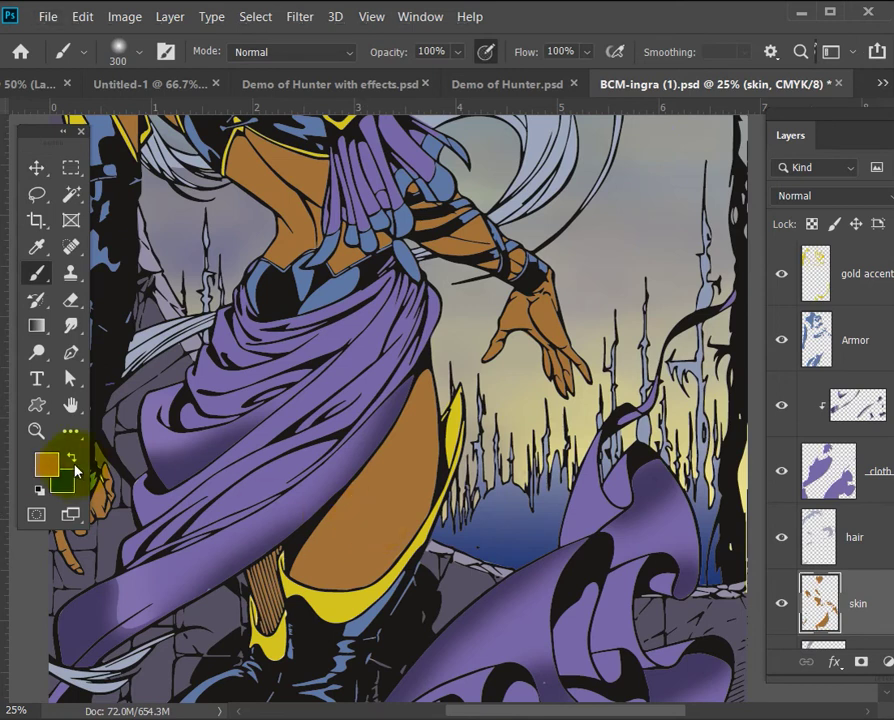
{"action": "left_click", "coordinate": [52, 473]}
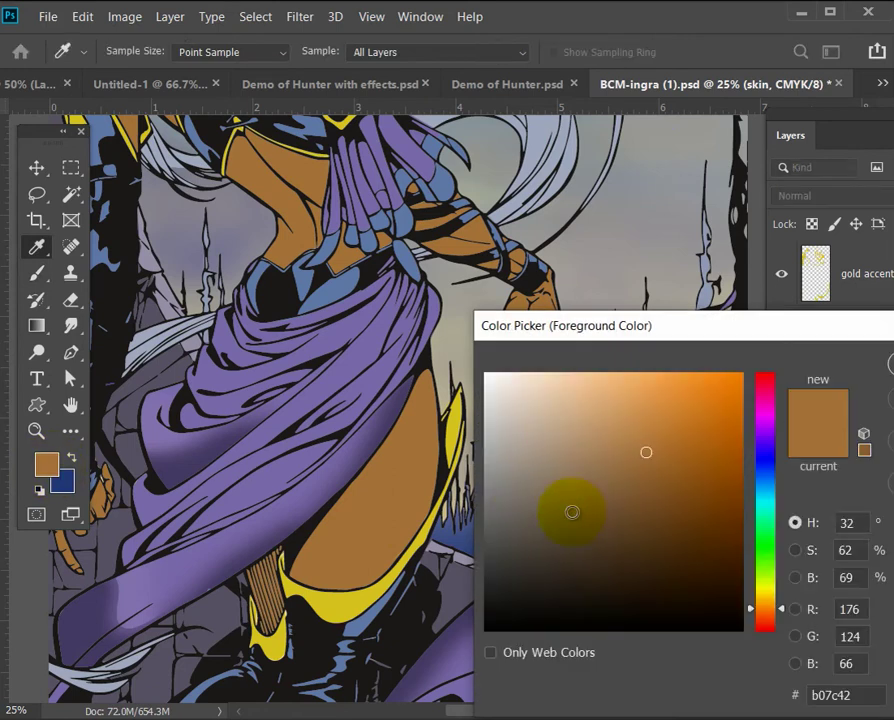
{"action": "left_click", "coordinate": [649, 515]}
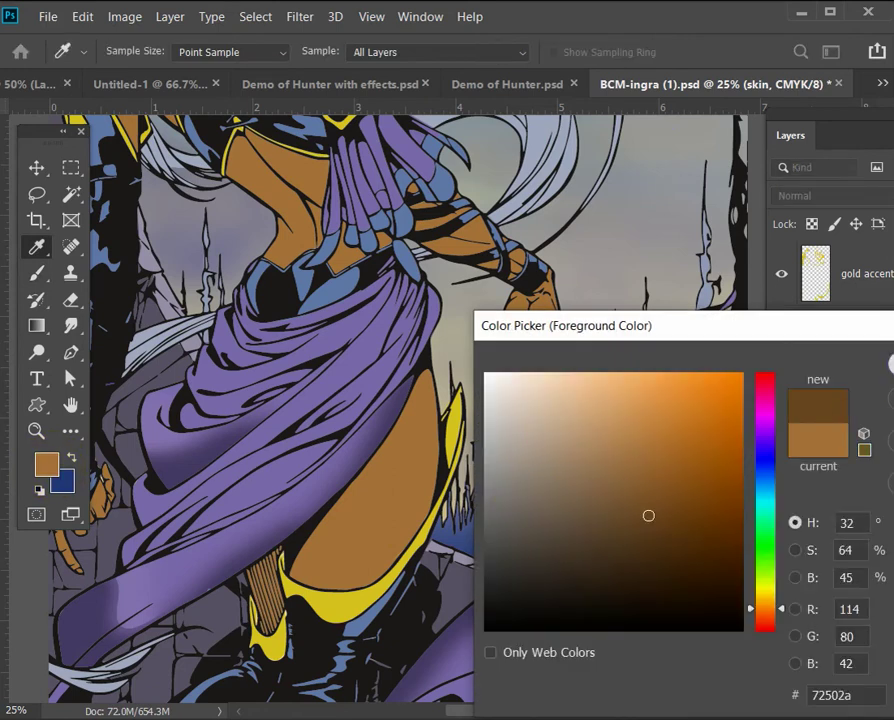
{"action": "key", "text": "Return"}
{"action": "key", "text": "b"}
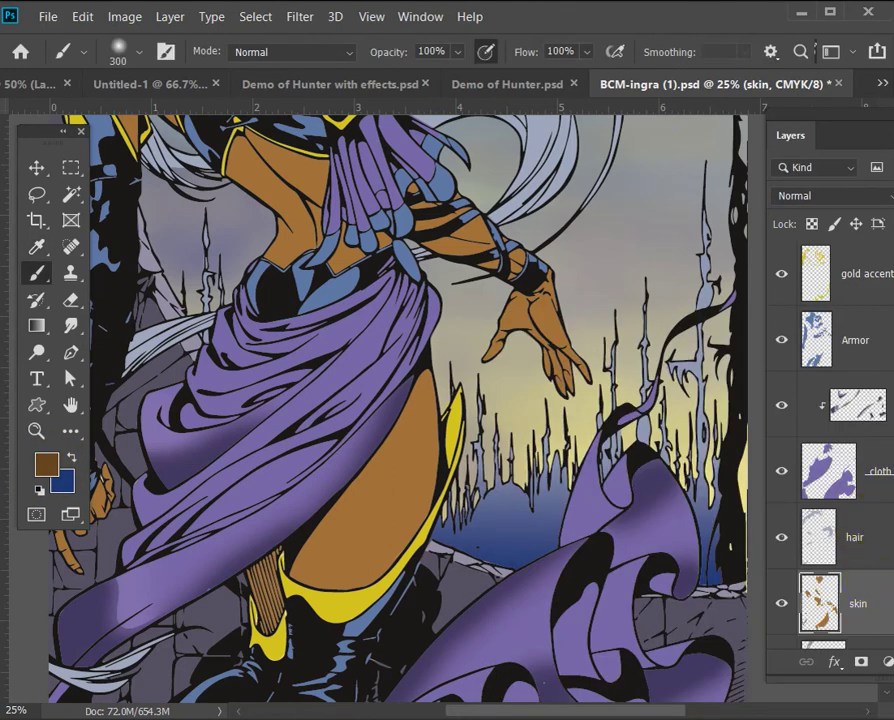
Add a new layer clipped to the skin layer and paint dark brown shadow on the thigh's inner side with a 500 px brush
{"action": "key", "text": "ctrl+alt+shift+n"}
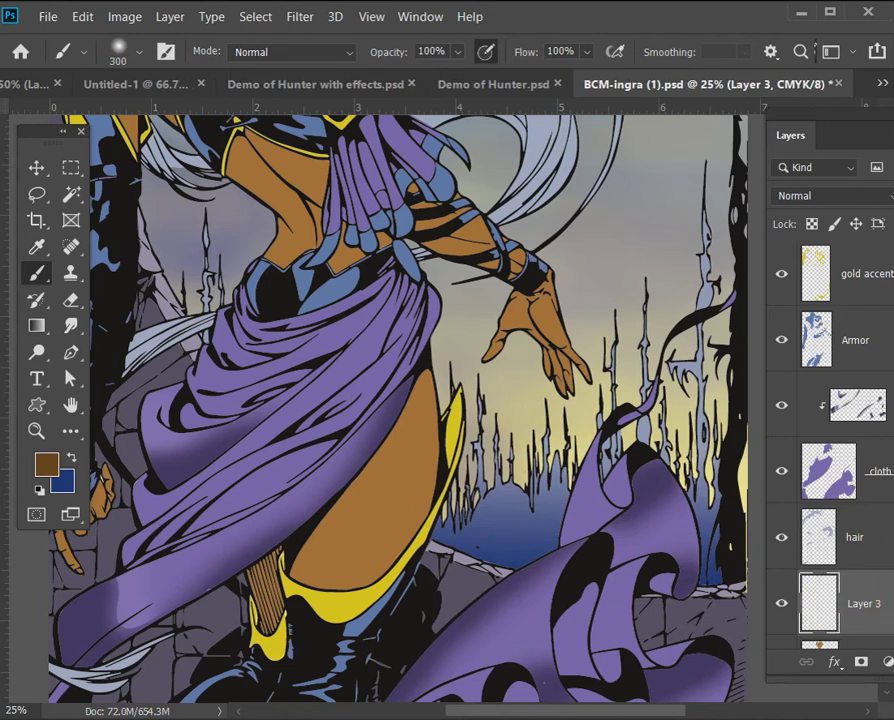
{"action": "key", "text": "ctrl+alt+g"}
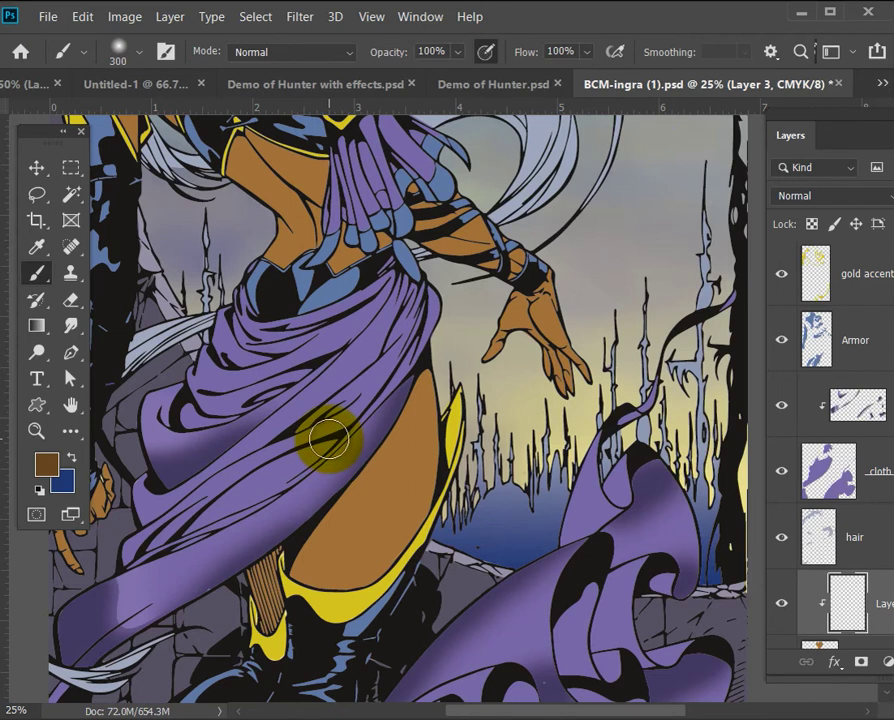
{"action": "key", "text": "bracketright"}
{"action": "key", "text": "bracketright"}
{"action": "mouse_move", "coordinate": [322, 444]}
{"action": "left_mouse_down"}
{"action": "mouse_move", "coordinate": [318, 580]}
{"action": "mouse_move", "coordinate": [331, 621]}
{"action": "left_mouse_up"}
{"action": "left_click_drag", "start_coordinate": [342, 460], "coordinate": [344, 660]}
Set the foreground colour to light tan daa161 and brush a highlight along the thigh's outer edge
{"action": "left_click", "coordinate": [45, 465]}
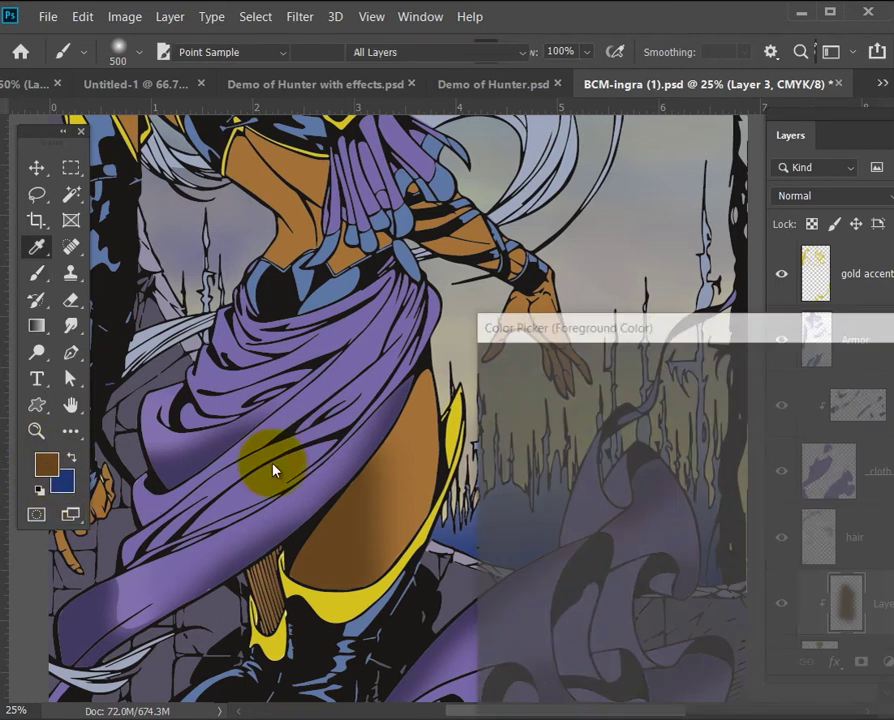
{"action": "left_click", "coordinate": [629, 410]}
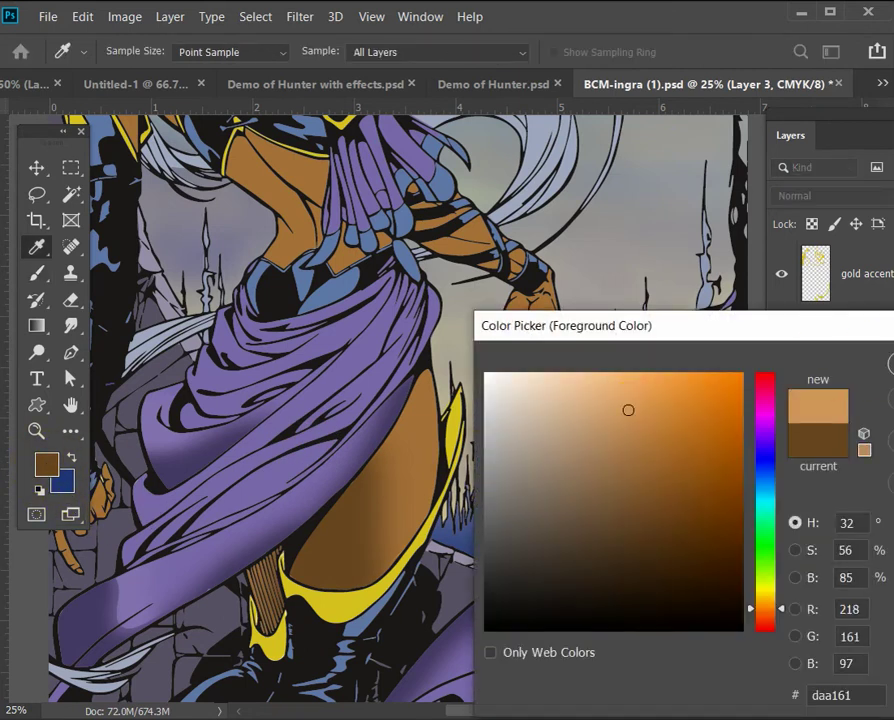
{"action": "key", "text": "Return"}
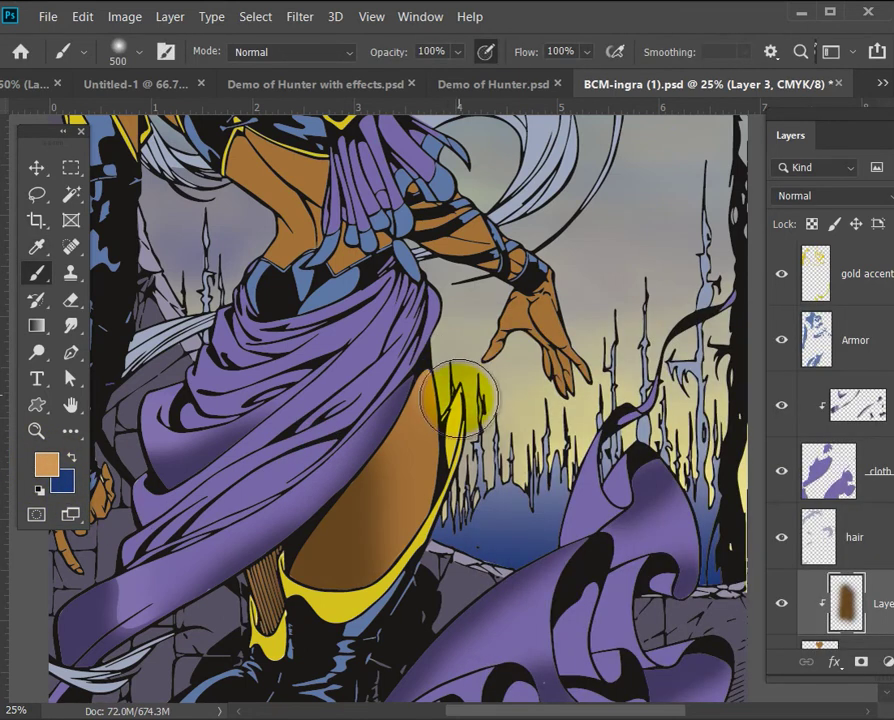
{"action": "mouse_move", "coordinate": [470, 438]}
{"action": "left_mouse_down"}
{"action": "mouse_move", "coordinate": [464, 329]}
{"action": "mouse_move", "coordinate": [475, 561]}
{"action": "mouse_move", "coordinate": [484, 432]}
{"action": "left_mouse_up"}
{"action": "left_click_drag", "start_coordinate": [452, 290], "coordinate": [482, 544]}
{"action": "left_click_drag", "start_coordinate": [410, 424], "coordinate": [440, 622]}
Duplicate the Line layer
{"action": "scroll", "coordinate": [830, 440], "scroll_direction": "up", "scroll_amount": 1}
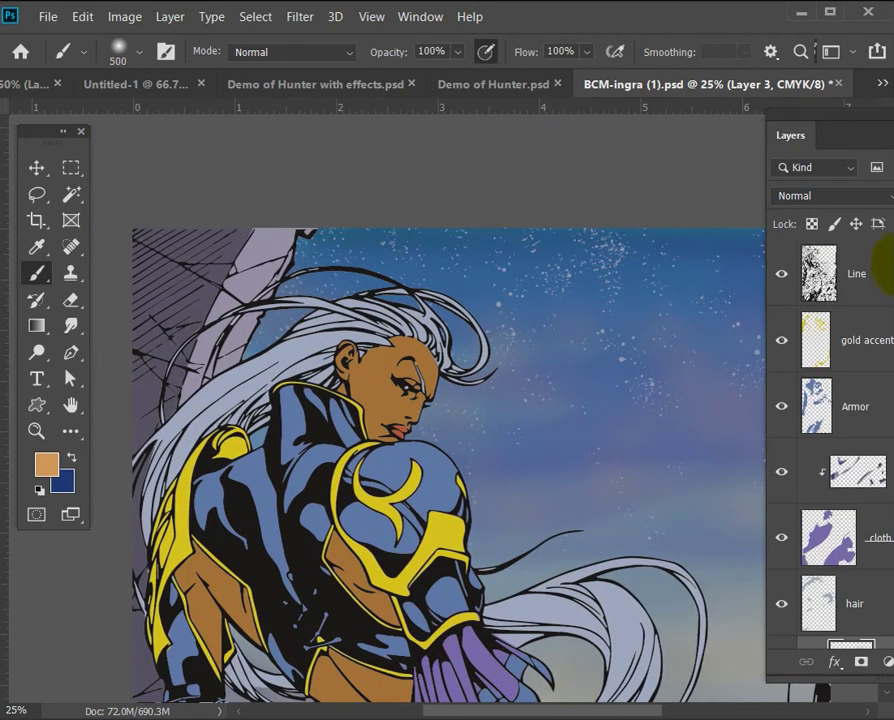
{"action": "left_click", "coordinate": [885, 262]}
{"action": "left_click_drag", "start_coordinate": [885, 262], "coordinate": [887, 660]}
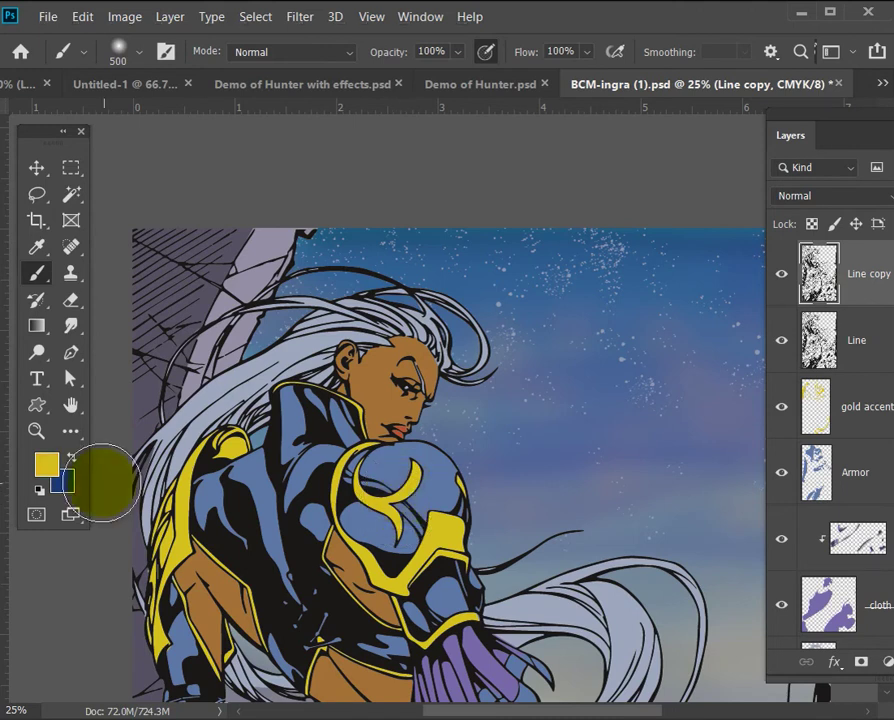
Darken the yellow foreground colour to a deep, saturated gold
{"action": "left_click", "coordinate": [46, 464]}
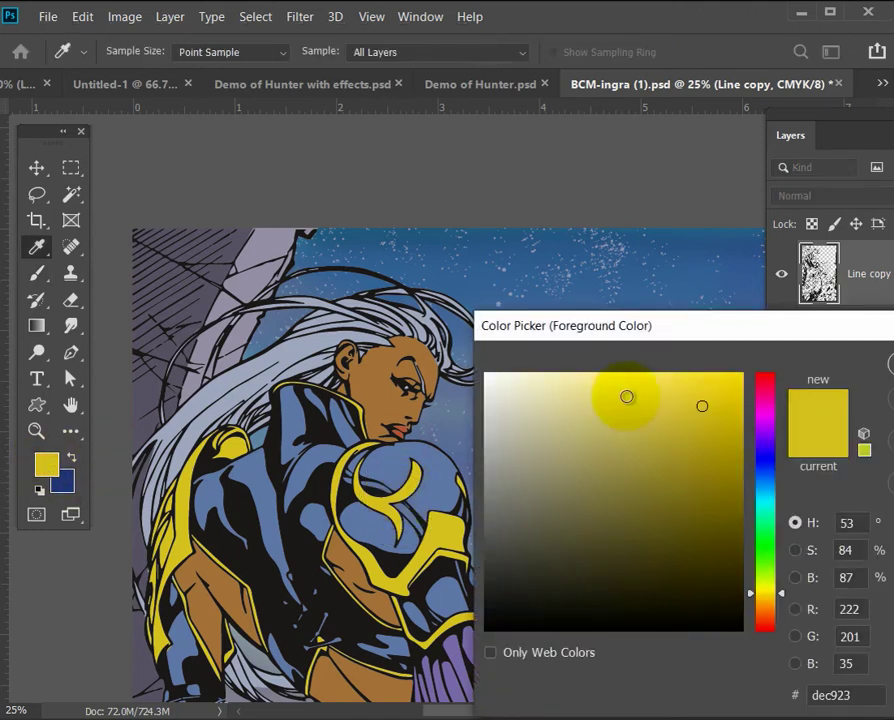
{"action": "left_click", "coordinate": [739, 466]}
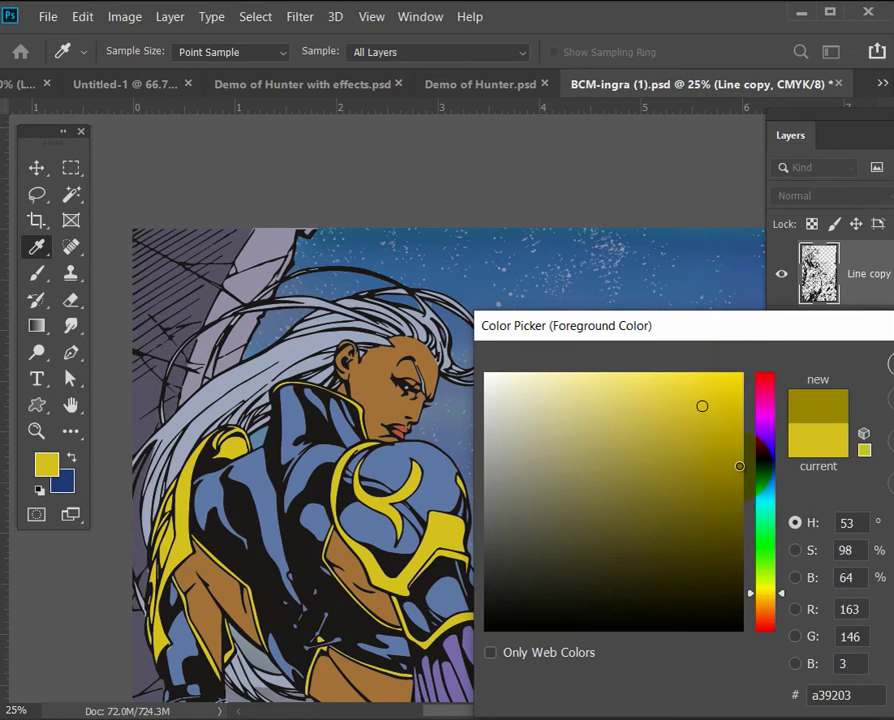
{"action": "left_click", "coordinate": [739, 487]}
{"action": "left_click", "coordinate": [892, 364]}
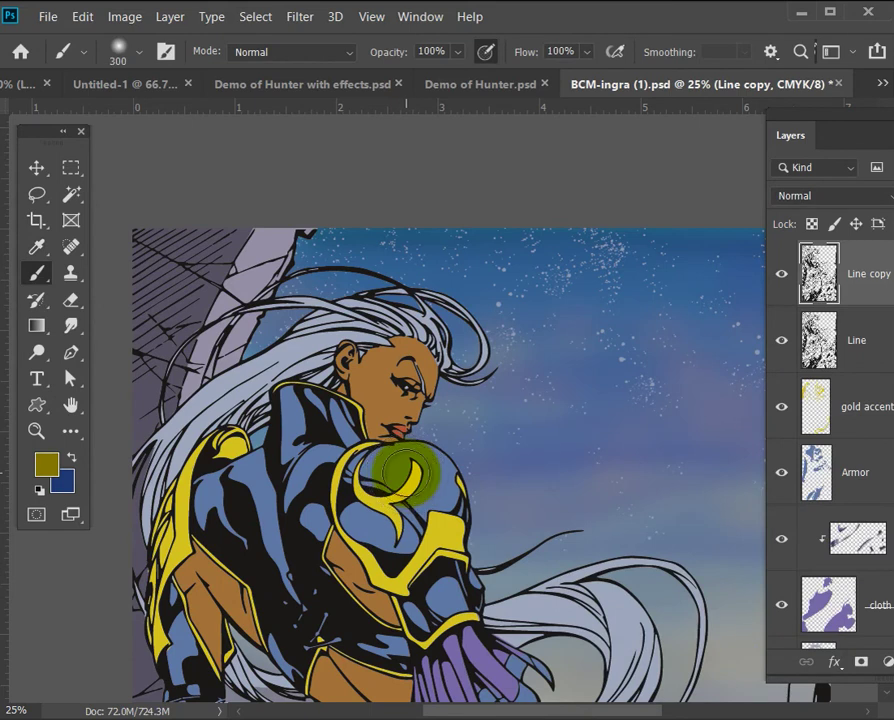
Undo the trial stroke on the shoulder, lock the line copy's transparent pixels, and brush dark gold over the shoulder emblem's outlines
{"action": "mouse_move", "coordinate": [408, 470]}
{"action": "left_mouse_down"}
{"action": "mouse_move", "coordinate": [416, 484]}
{"action": "mouse_move", "coordinate": [448, 490]}
{"action": "left_mouse_up"}
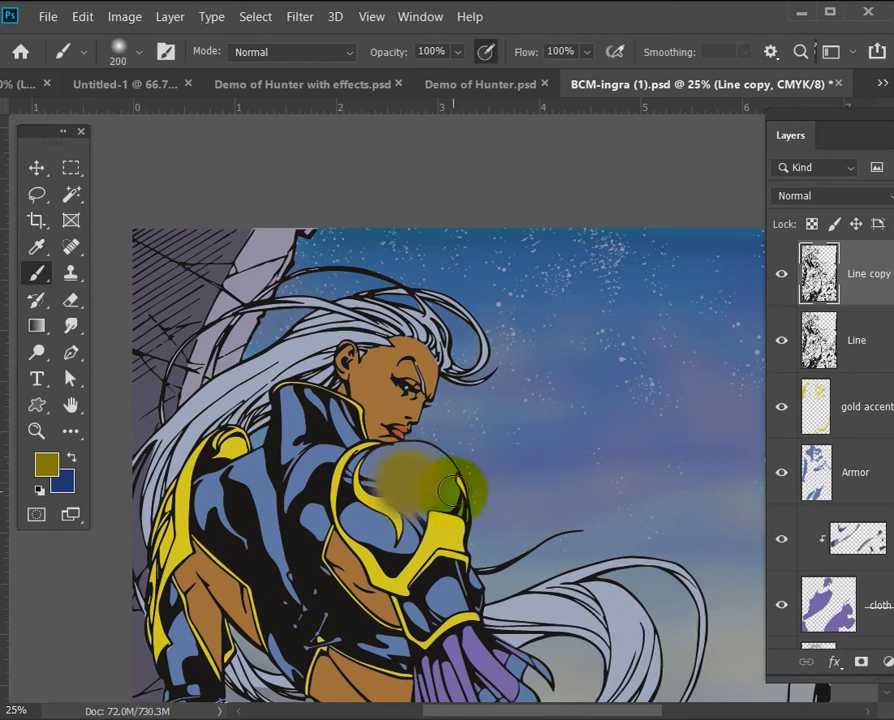
{"action": "key", "text": "ctrl+z"}
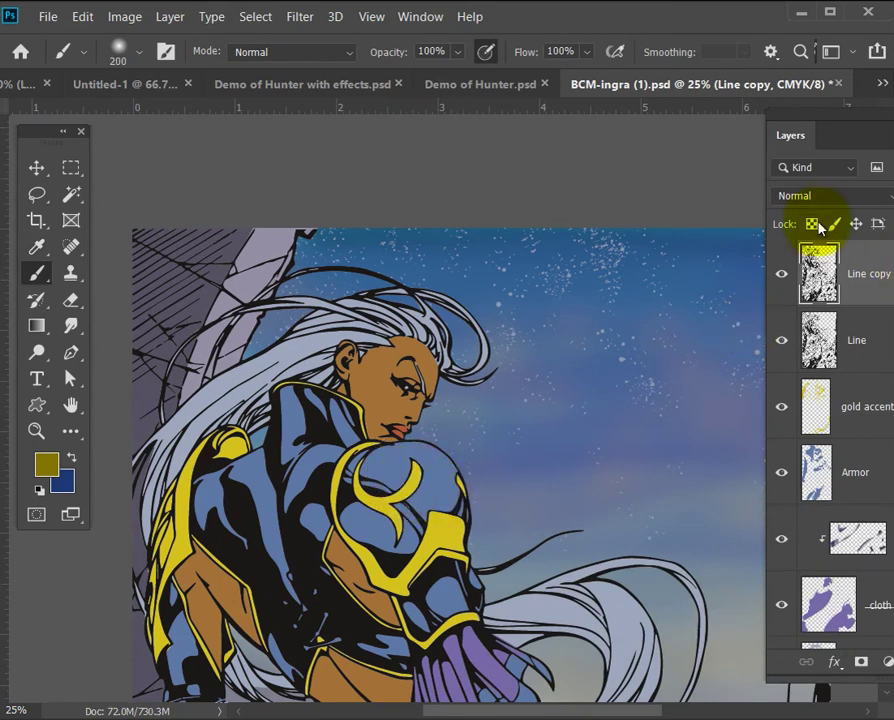
{"action": "left_click", "coordinate": [435, 487]}
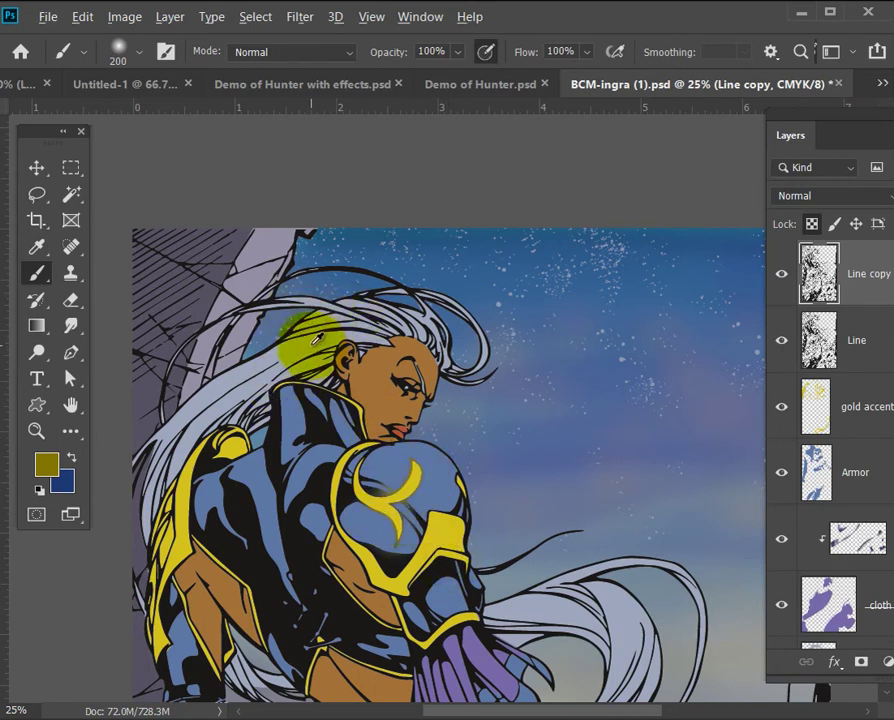
Sample the hair colour, darken the foreground colour to 4c586f, and brush it over the hair's outlines on the line copy
{"action": "left_click", "coordinate": [190, 420], "text": "alt"}
{"action": "left_click", "coordinate": [48, 468]}
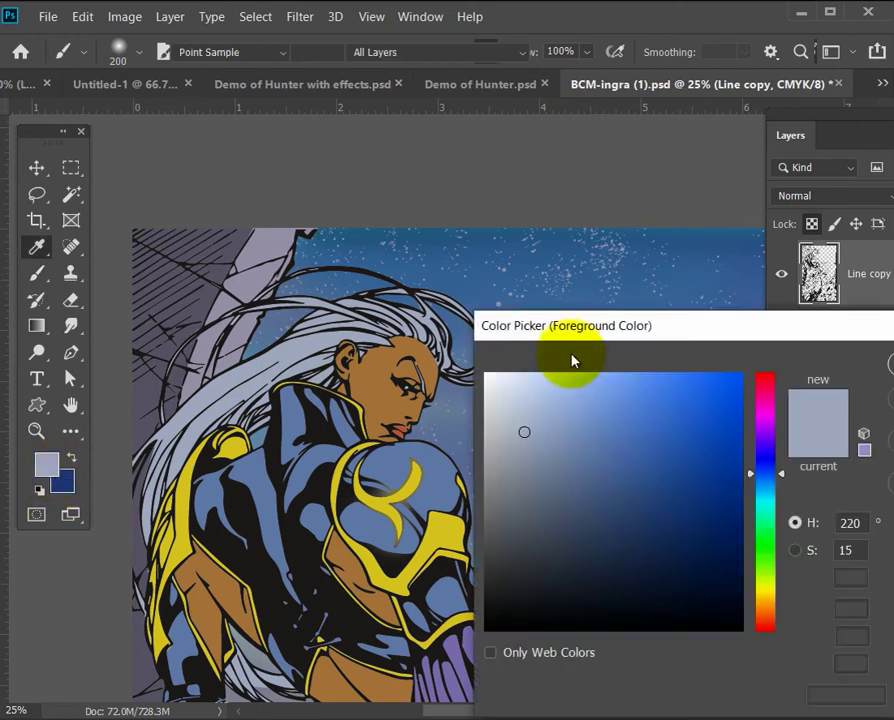
{"action": "left_click", "coordinate": [566, 518]}
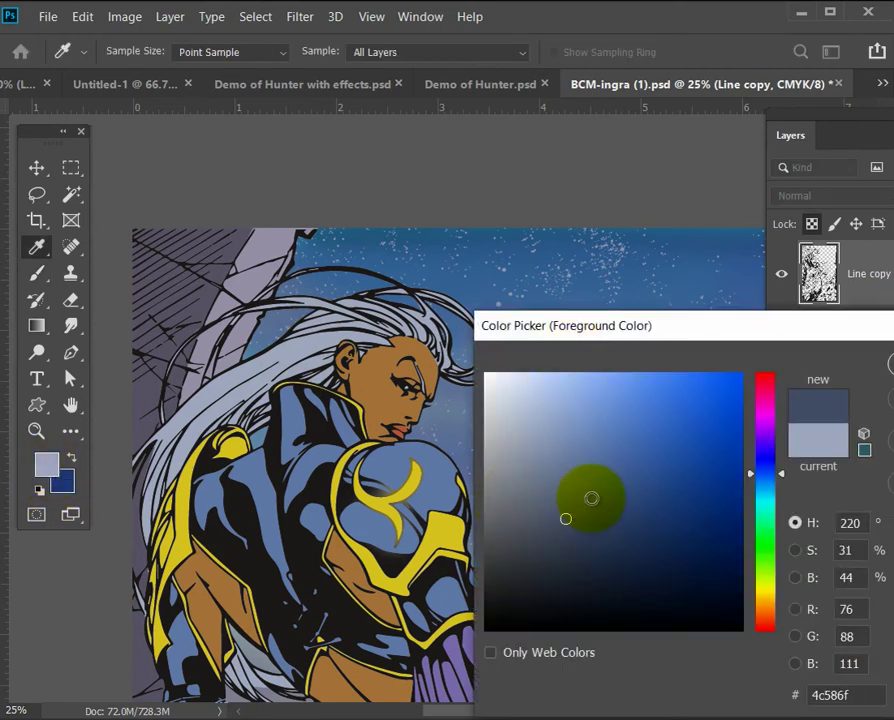
{"action": "key", "text": "Return"}
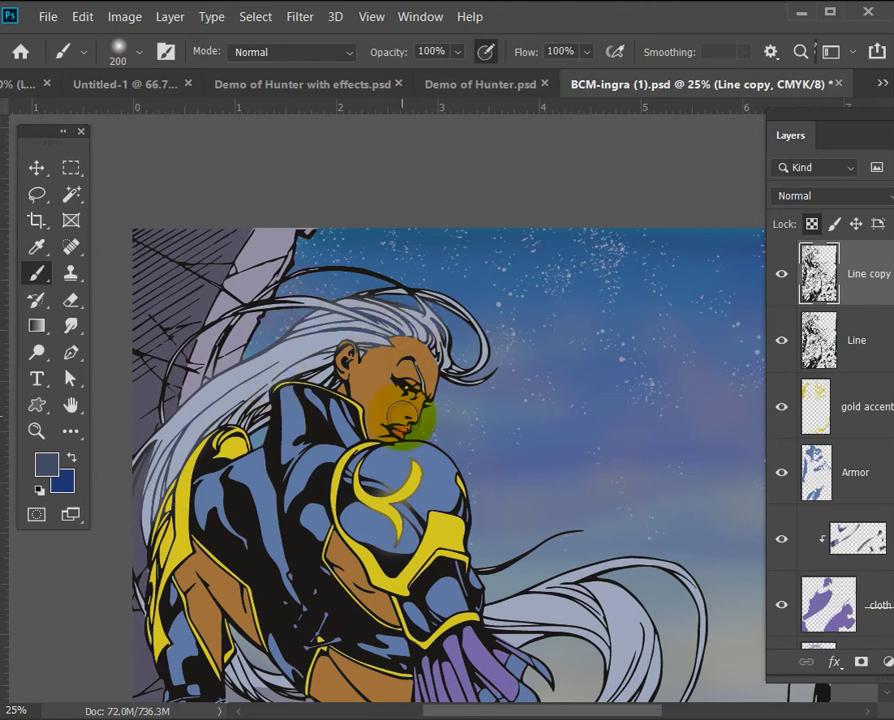
Add a new clipped layer directly above the cloth light layer
{"action": "scroll", "coordinate": [335, 460], "scroll_direction": "down", "scroll_amount": 5}
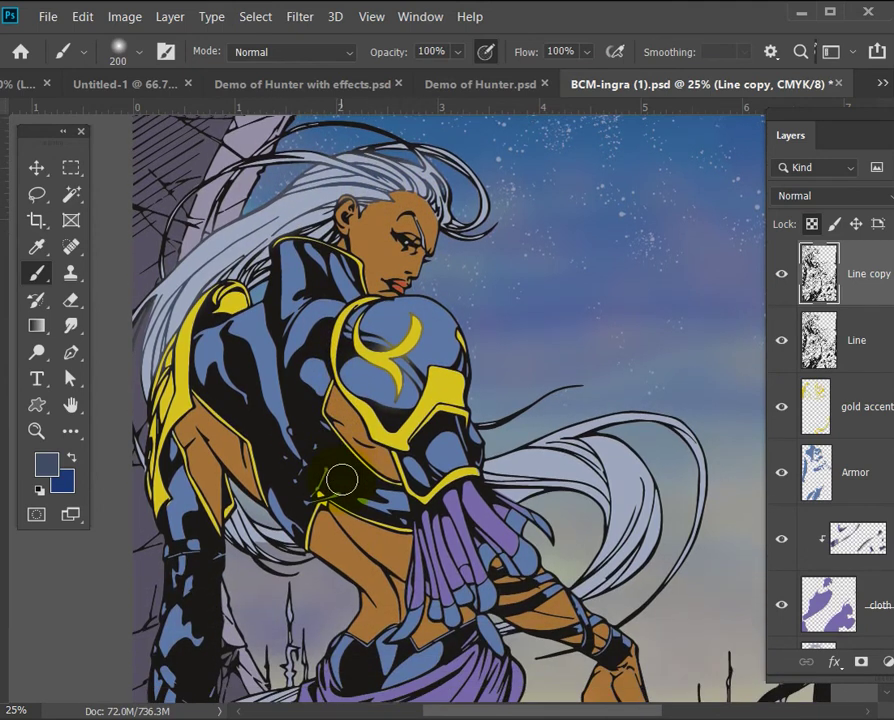
{"action": "scroll", "coordinate": [341, 480], "scroll_direction": "down", "scroll_amount": 8}
{"action": "scroll", "coordinate": [341, 480], "scroll_direction": "down", "scroll_amount": 4}
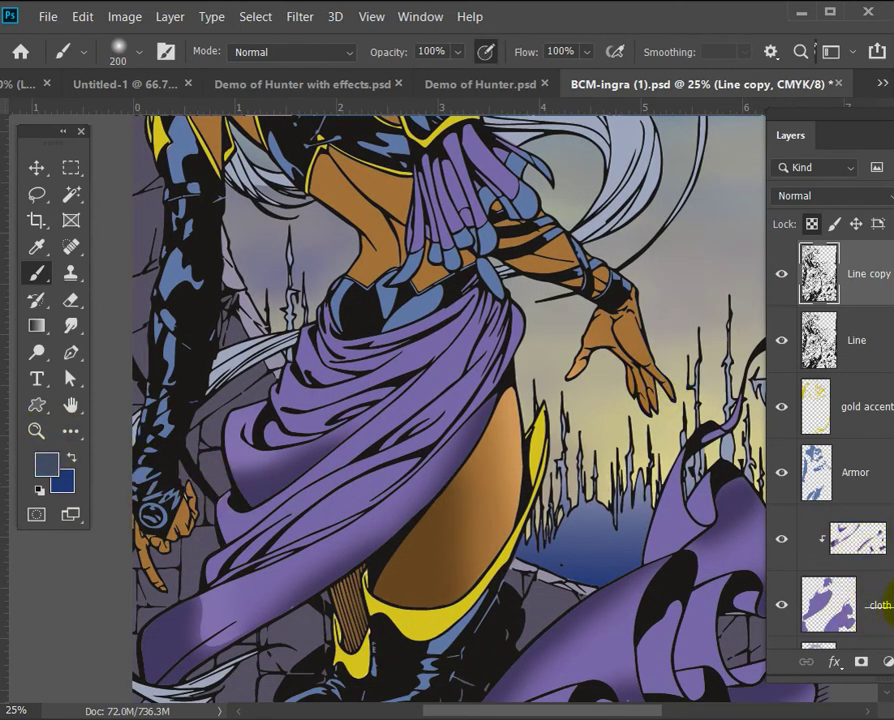
{"action": "left_click", "coordinate": [829, 604]}
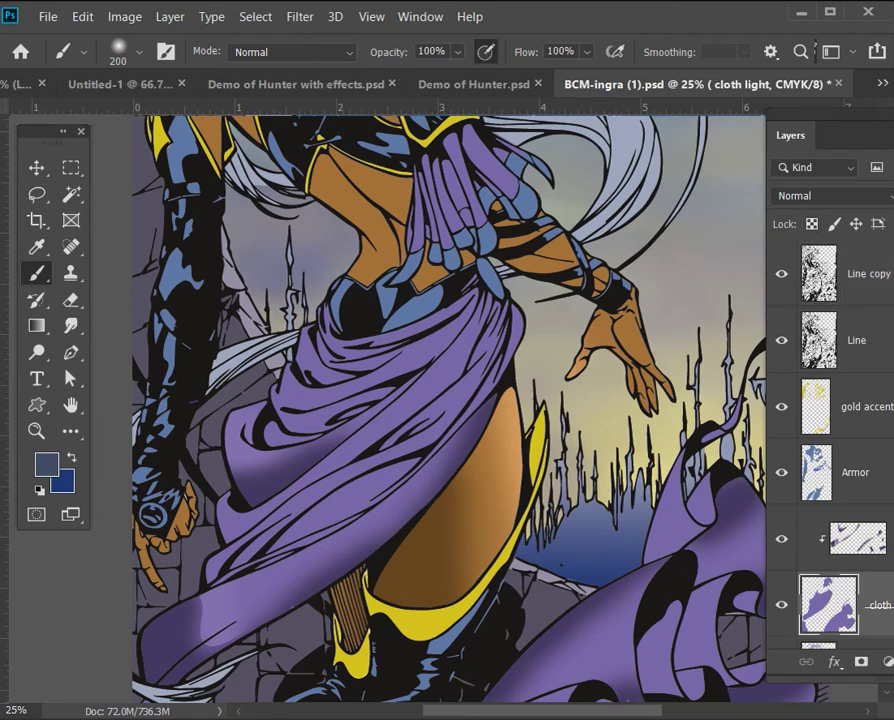
{"action": "key", "text": "ctrl+shift+alt+n"}
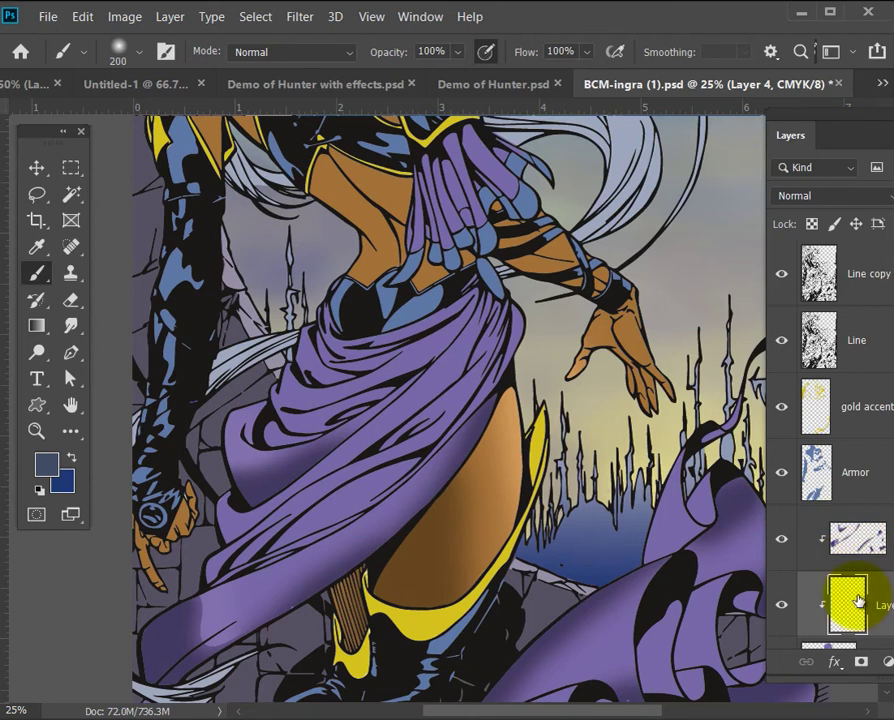
Set the foreground colour to bright green 24f04a
{"action": "left_click", "coordinate": [45, 465]}
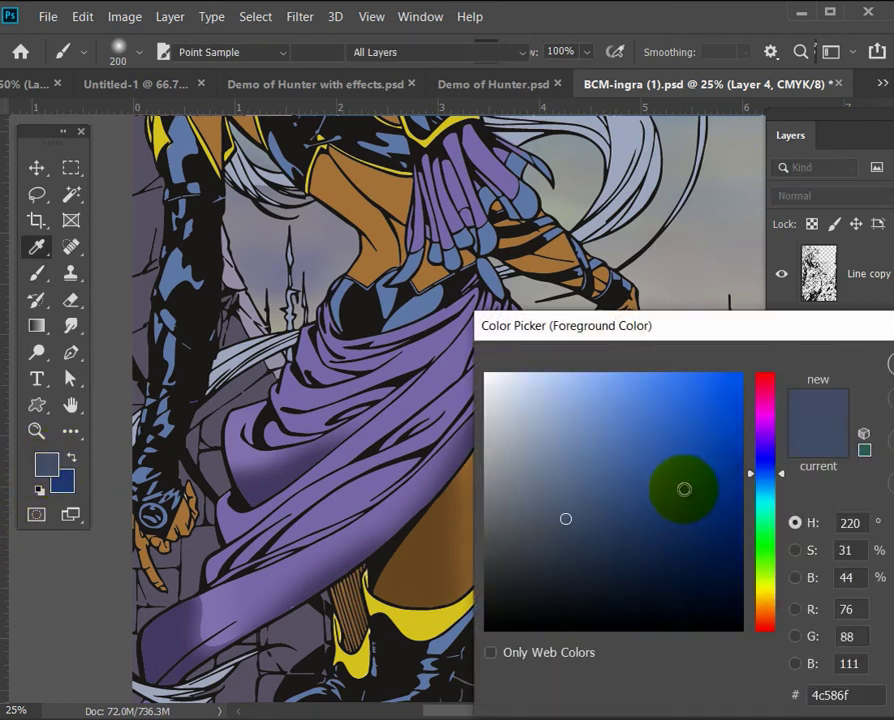
{"action": "left_click", "coordinate": [777, 537]}
{"action": "left_click", "coordinate": [705, 388]}
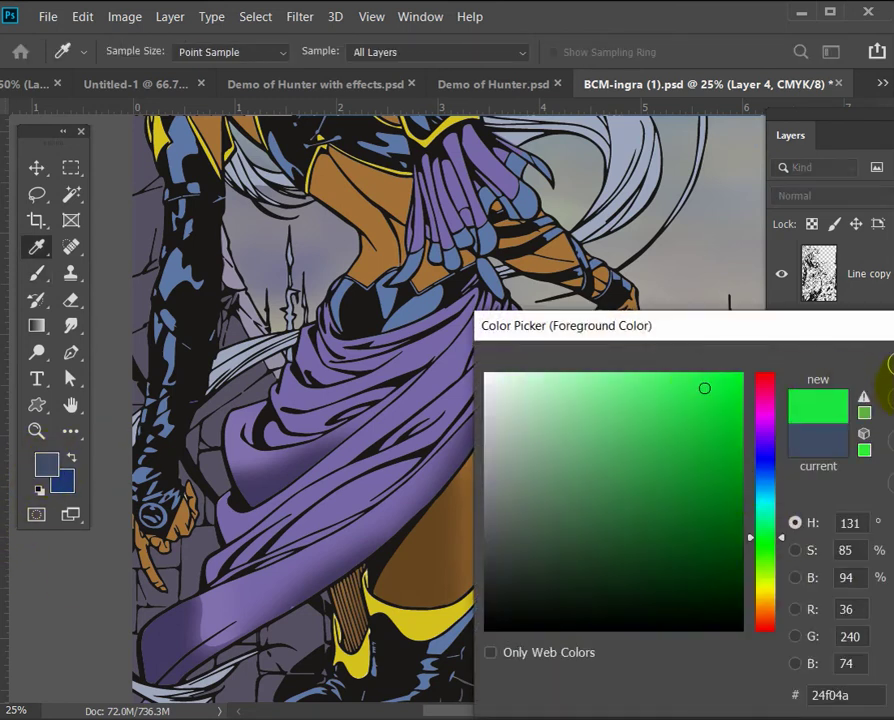
{"action": "key", "text": "Return"}
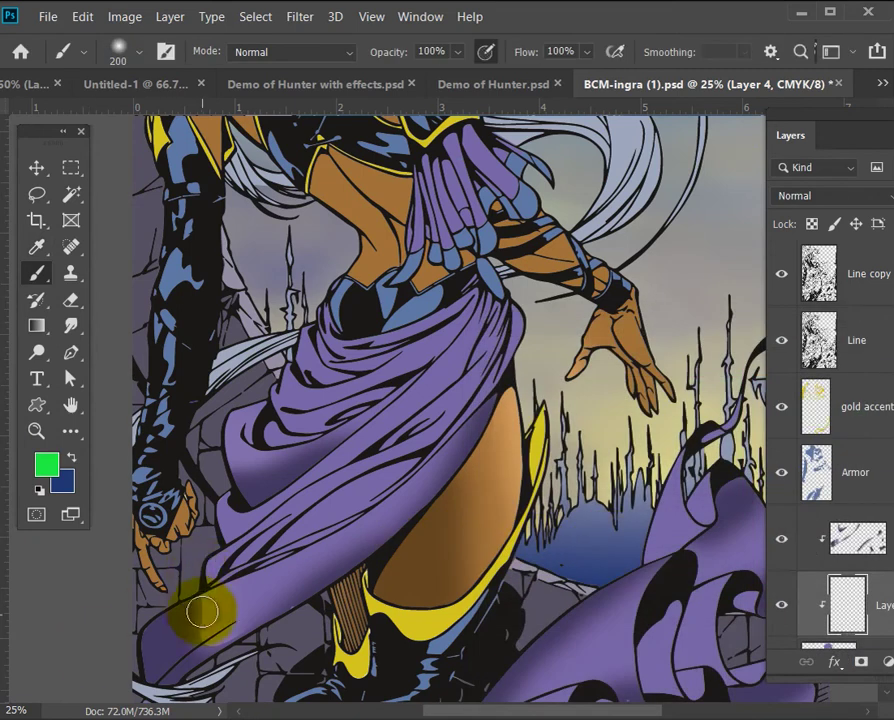
Enlarge the brush to 300, paint green at the cloth's lower tip, and move the green layer above the cloth shadow layer
{"action": "key", "text": "bracketright"}
{"action": "key", "text": "bracketright"}
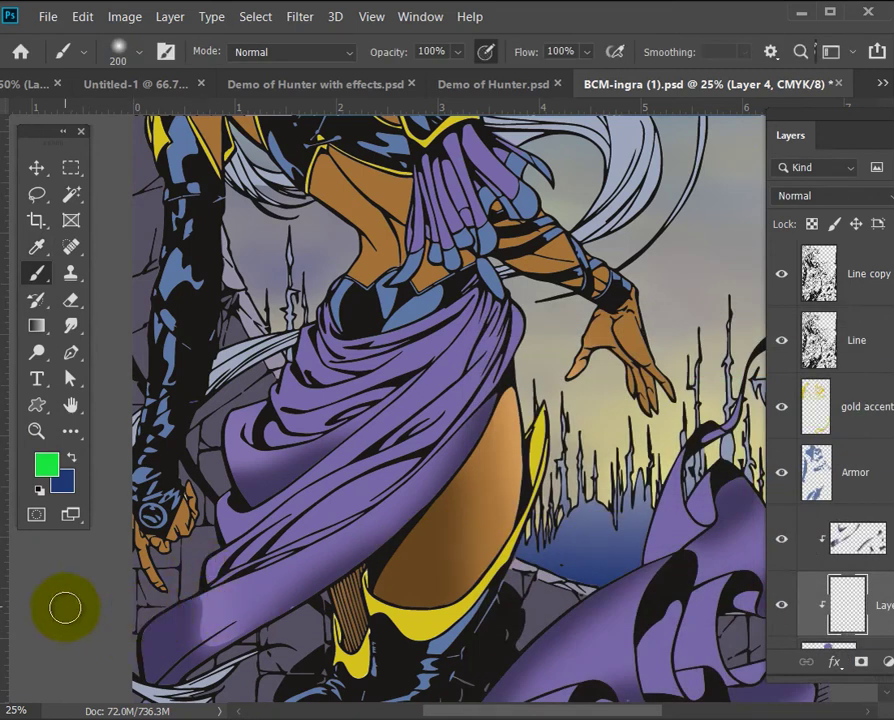
{"action": "mouse_move", "coordinate": [107, 610]}
{"action": "left_mouse_down"}
{"action": "mouse_move", "coordinate": [124, 626]}
{"action": "mouse_move", "coordinate": [132, 680]}
{"action": "left_mouse_up"}
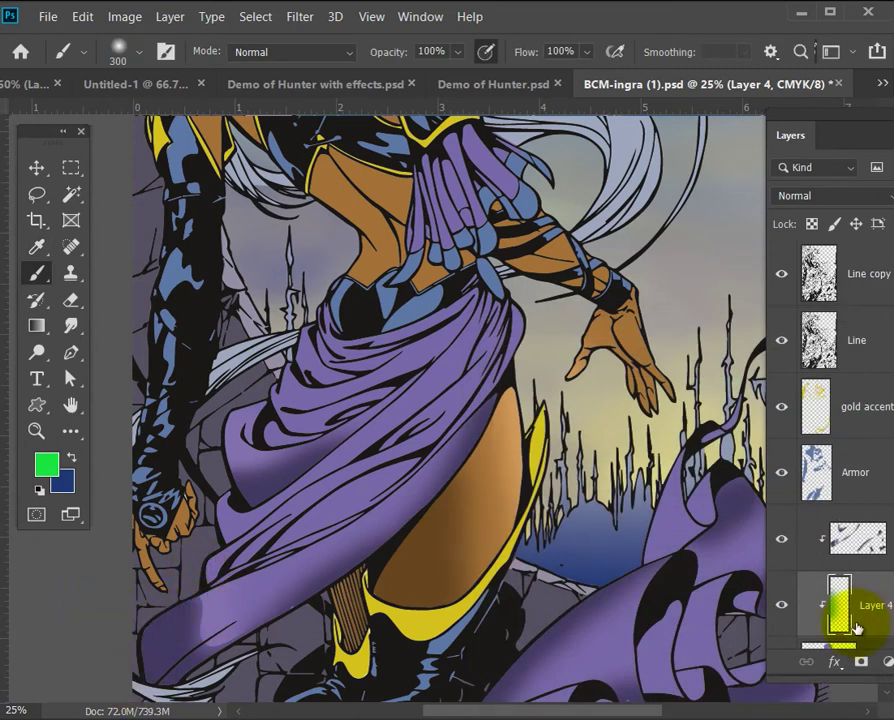
{"action": "mouse_move", "coordinate": [889, 603]}
{"action": "left_mouse_down"}
{"action": "mouse_move", "coordinate": [880, 522]}
{"action": "mouse_move", "coordinate": [880, 540]}
{"action": "left_mouse_up"}
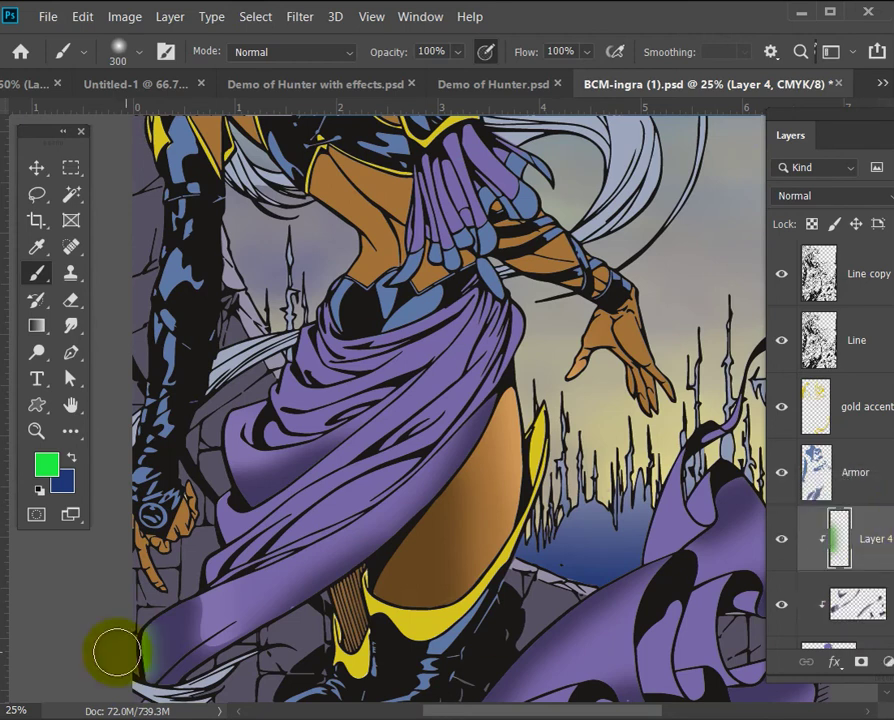
Brush a green rim light along the outer edges of the skirt's folds, from the lower tip up towards the hip
{"action": "left_click_drag", "start_coordinate": [158, 610], "coordinate": [132, 660]}
{"action": "left_click_drag", "start_coordinate": [217, 510], "coordinate": [204, 550]}
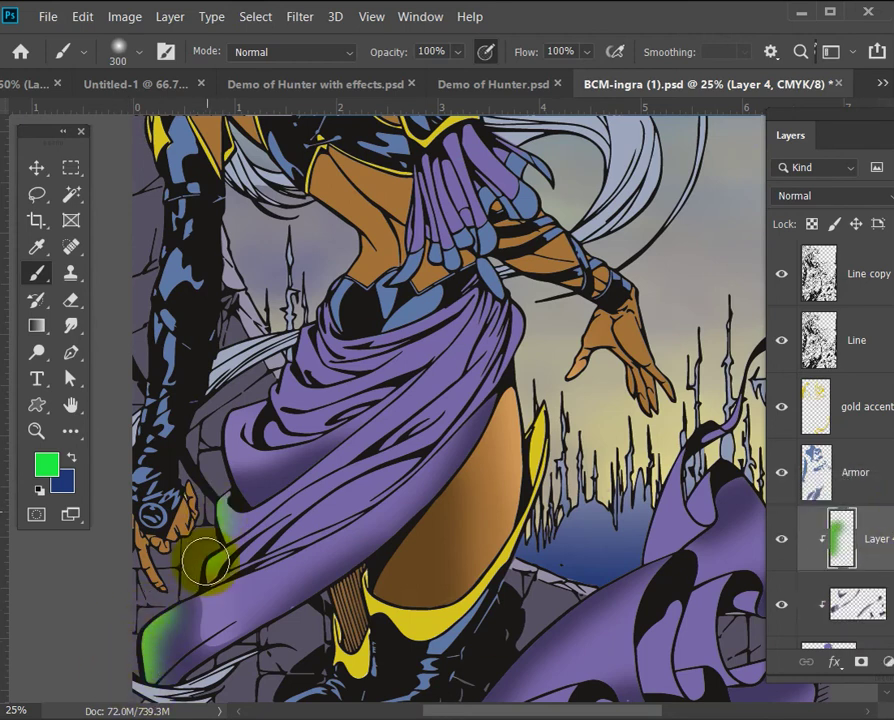
{"action": "left_click_drag", "start_coordinate": [215, 426], "coordinate": [210, 485]}
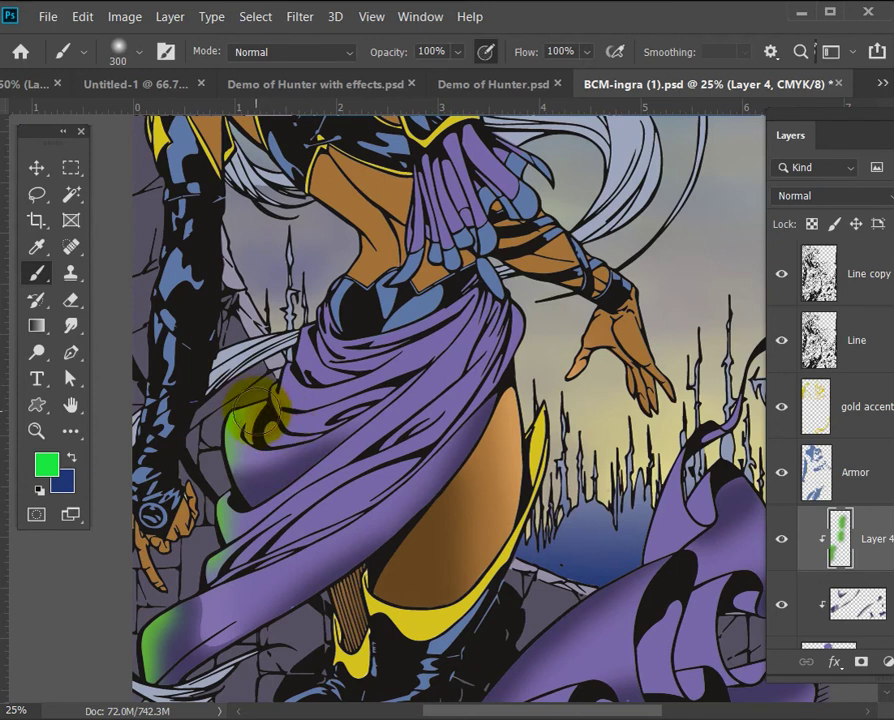
{"action": "left_click_drag", "start_coordinate": [269, 356], "coordinate": [252, 397]}
{"action": "mouse_move", "coordinate": [164, 647]}
{"action": "left_mouse_down"}
{"action": "mouse_move", "coordinate": [154, 657]}
{"action": "mouse_move", "coordinate": [173, 686]}
{"action": "left_mouse_up"}
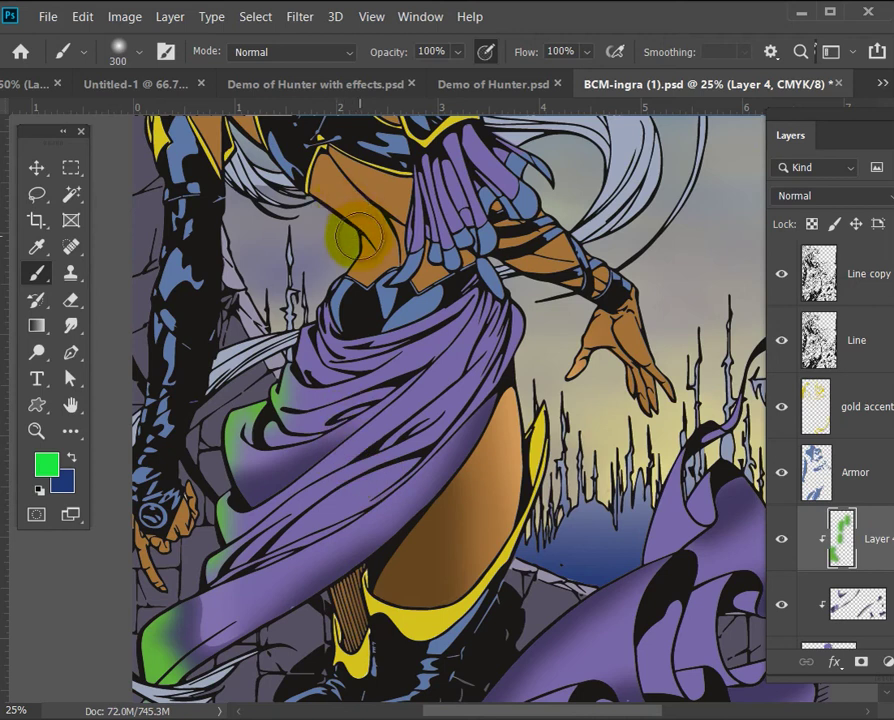
Add a new layer above the skin shading layer and clip it to the skin
{"action": "key", "text": "v"}
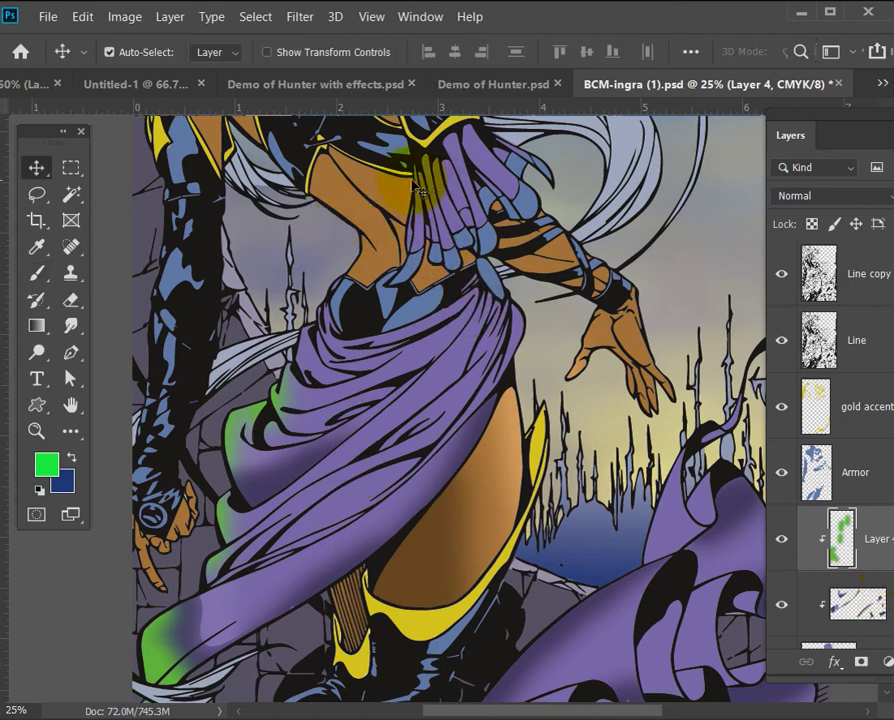
{"action": "left_click", "coordinate": [340, 205]}
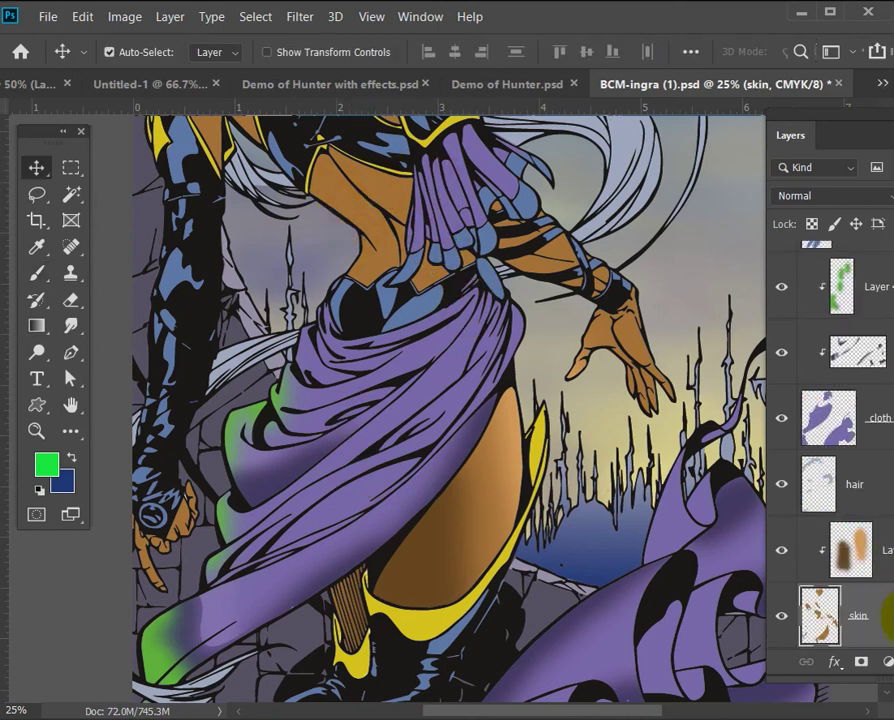
{"action": "left_click", "coordinate": [882, 550]}
{"action": "key", "text": "ctrl+shift+alt+n"}
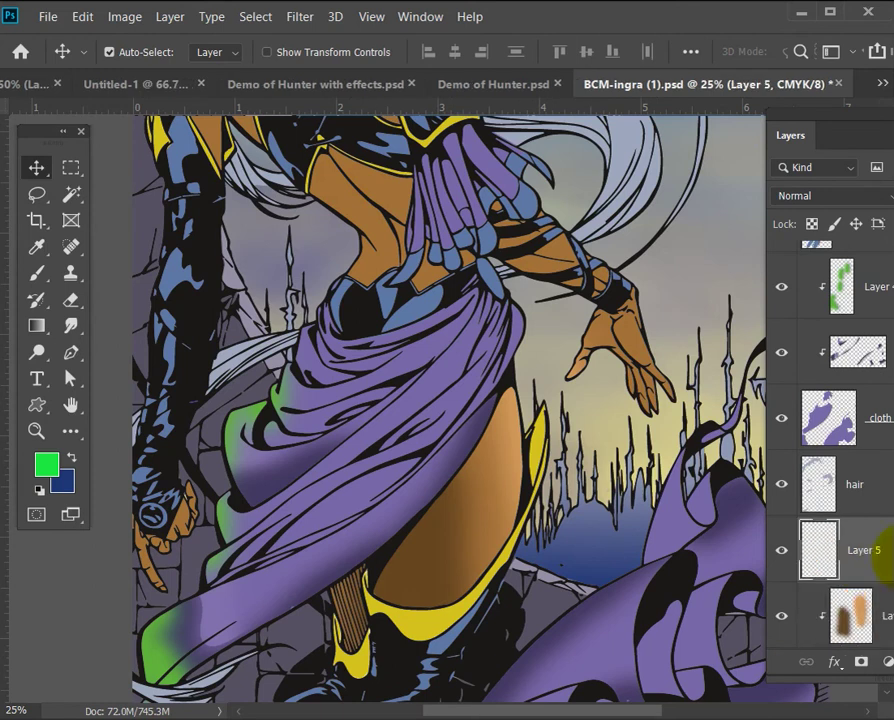
{"action": "key", "text": "ctrl+alt+g"}
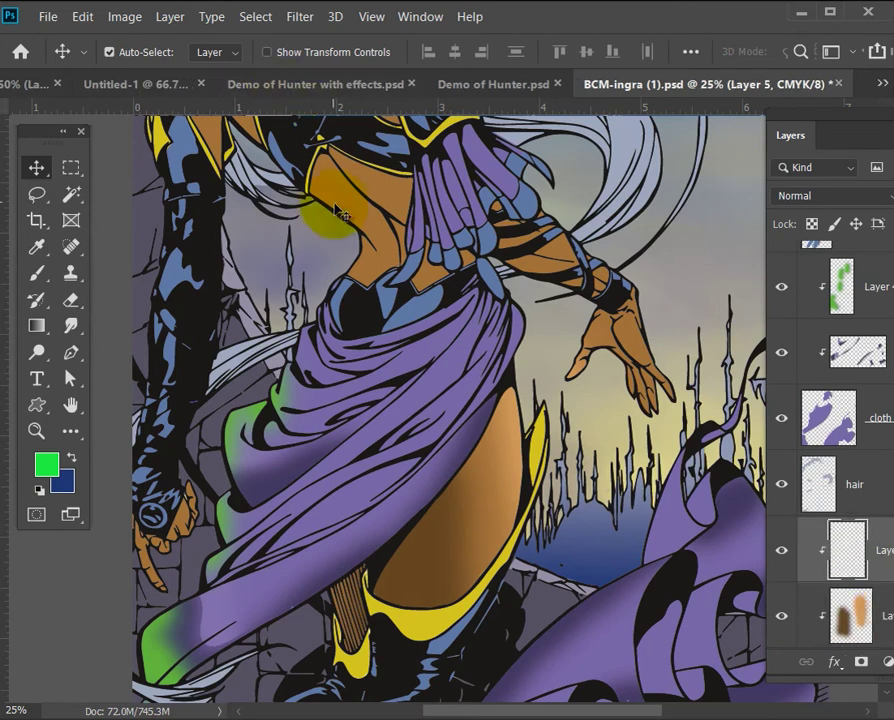
Brush a green rim light along the outer edge of the bare waist
{"action": "key", "text": "b"}
{"action": "mouse_move", "coordinate": [310, 195]}
{"action": "left_mouse_down"}
{"action": "mouse_move", "coordinate": [339, 223]}
{"action": "mouse_move", "coordinate": [325, 216]}
{"action": "mouse_move", "coordinate": [339, 223]}
{"action": "mouse_move", "coordinate": [360, 320]}
{"action": "mouse_move", "coordinate": [380, 310]}
{"action": "mouse_move", "coordinate": [410, 314]}
{"action": "mouse_move", "coordinate": [423, 328]}
{"action": "left_mouse_up"}
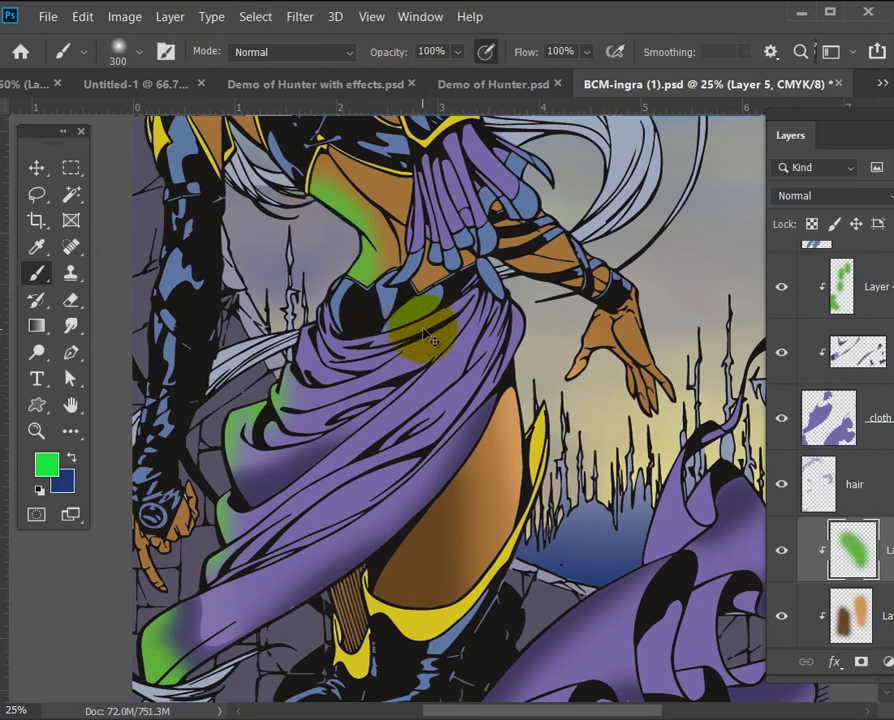
{"action": "key", "text": "ctrl+minus"}
{"action": "key", "text": "ctrl+minus"}
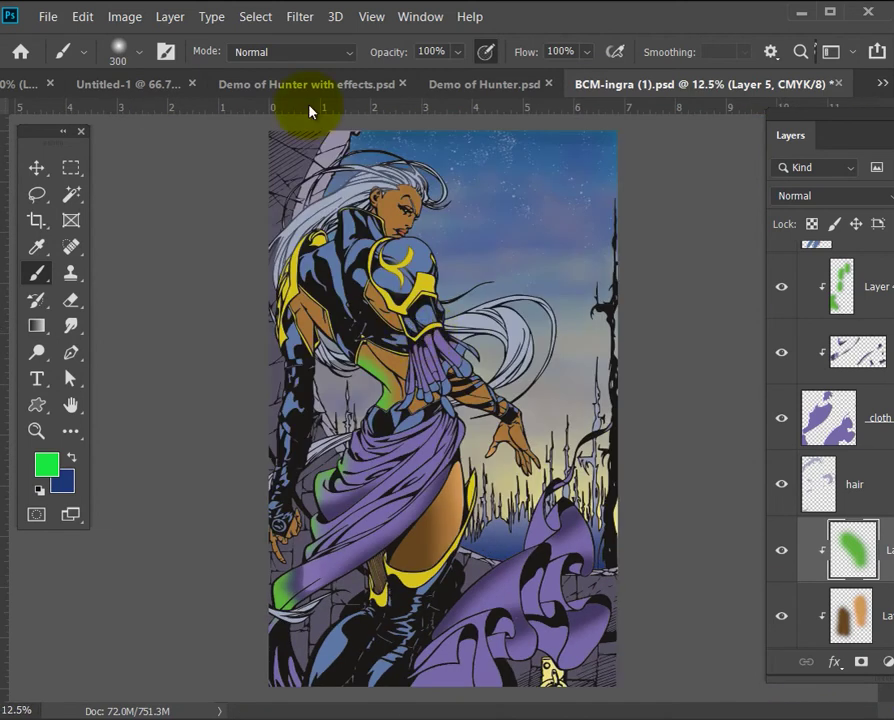
Switch to Demo of Hunter.psd and add a new layer clipped to the legs layer
{"action": "left_click", "coordinate": [503, 88]}
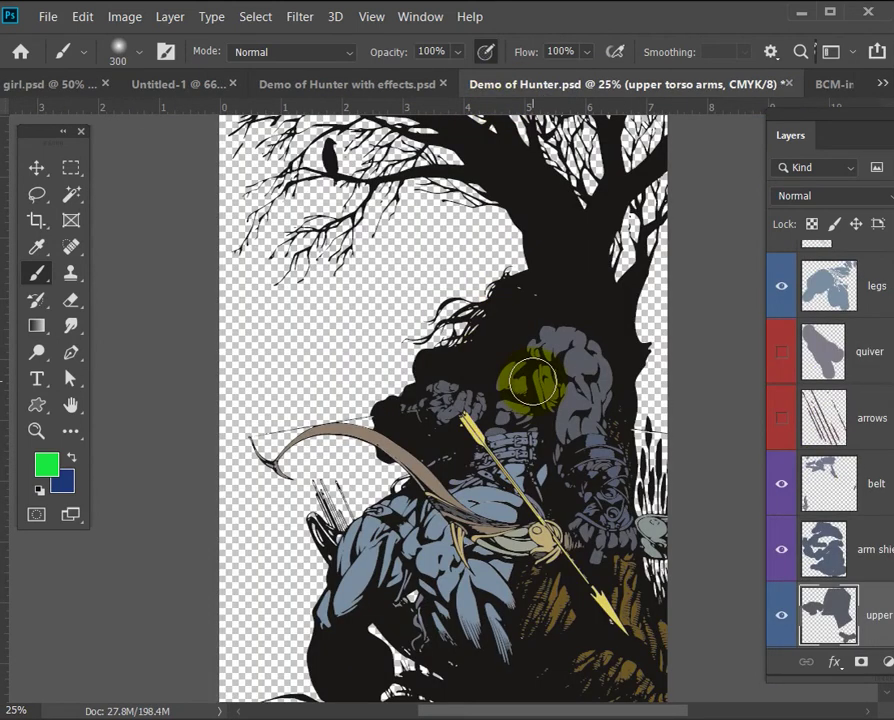
{"action": "scroll", "coordinate": [532, 380], "scroll_direction": "up", "scroll_amount": 3}
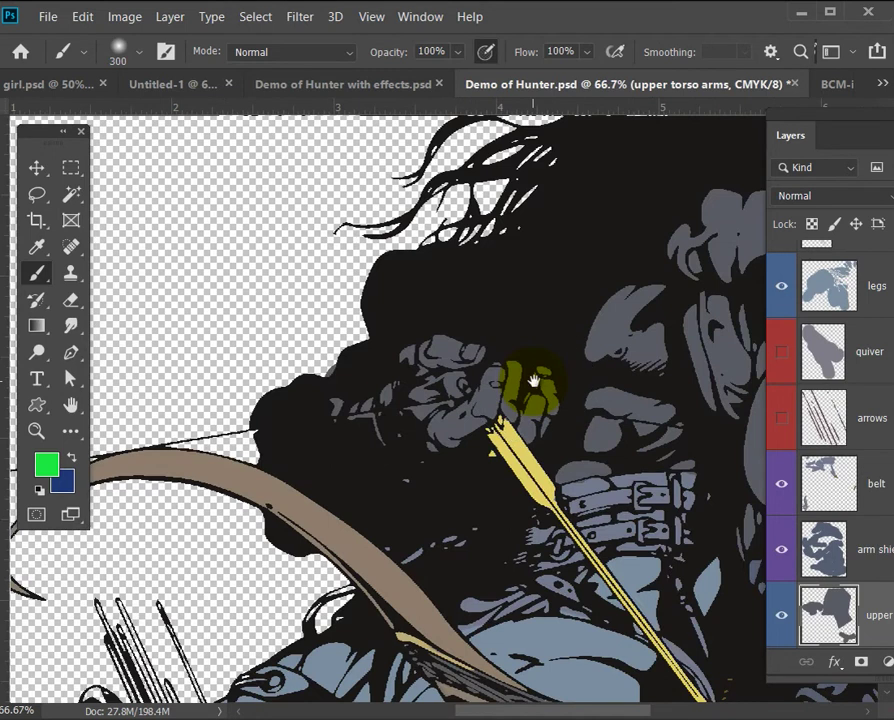
{"action": "left_click_drag", "start_coordinate": [532, 380], "coordinate": [543, 228]}
{"action": "left_click", "coordinate": [590, 315], "text": "ctrl"}
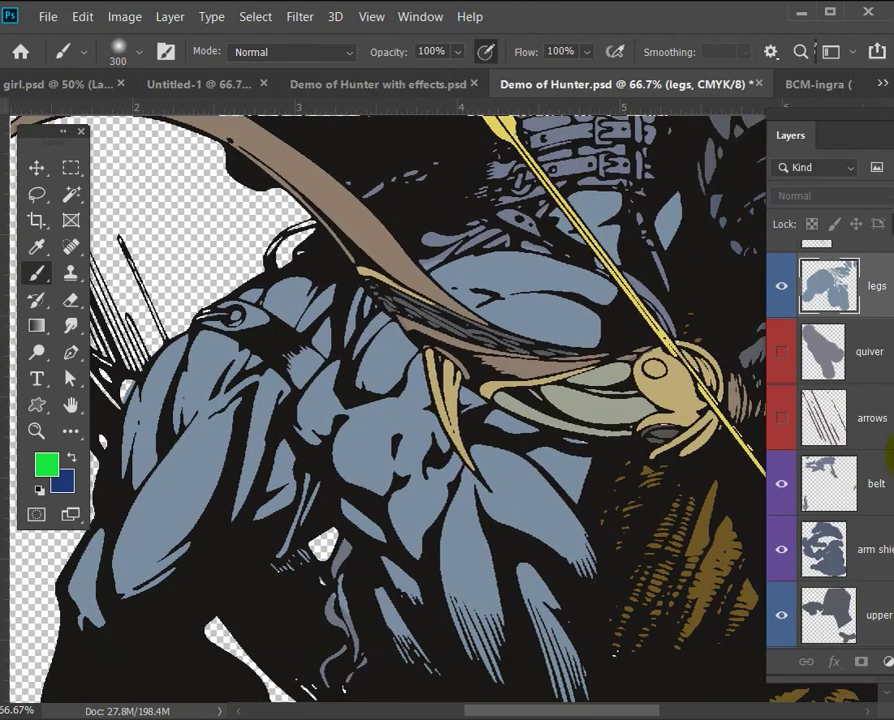
{"action": "key", "text": "ctrl+shift+alt+n"}
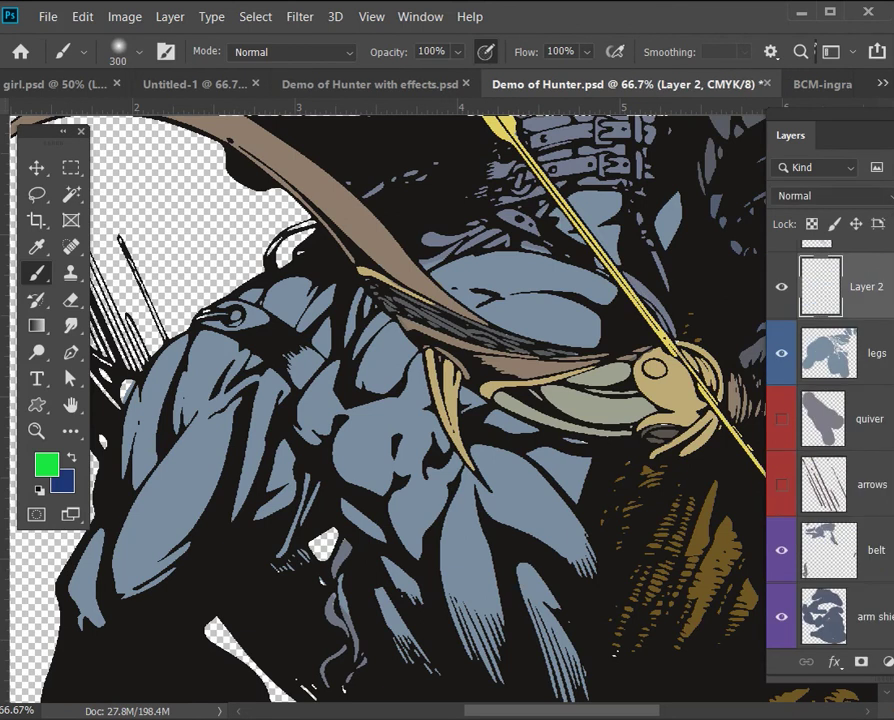
{"action": "key", "text": "ctrl+alt+g"}
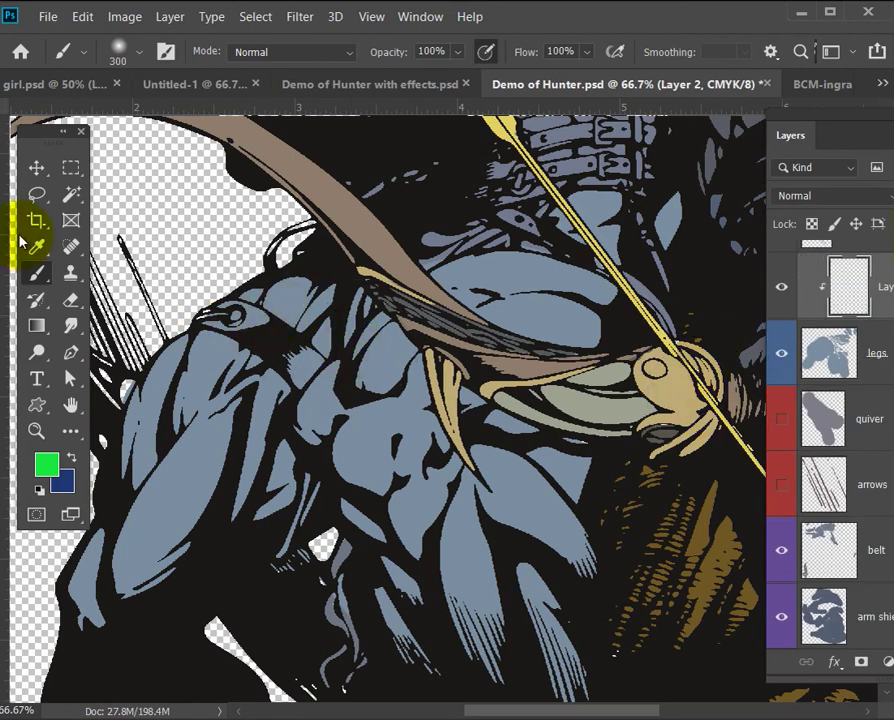
Set the Lasso feather to 10 px and outline the long oval muscle shape on the hunter's bent leg
{"action": "left_click", "coordinate": [35, 197]}
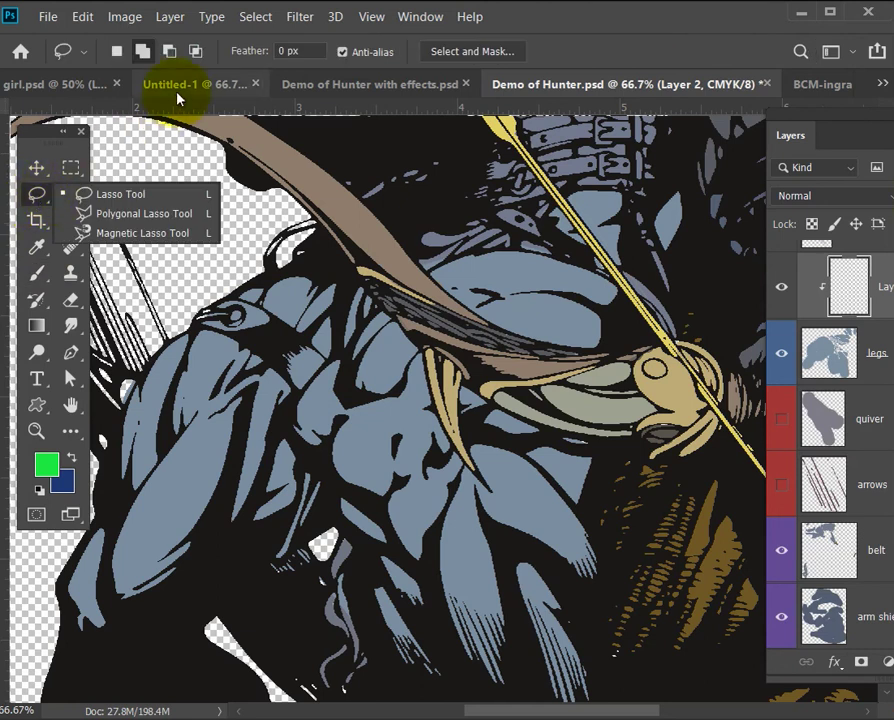
{"action": "left_click", "coordinate": [313, 50]}
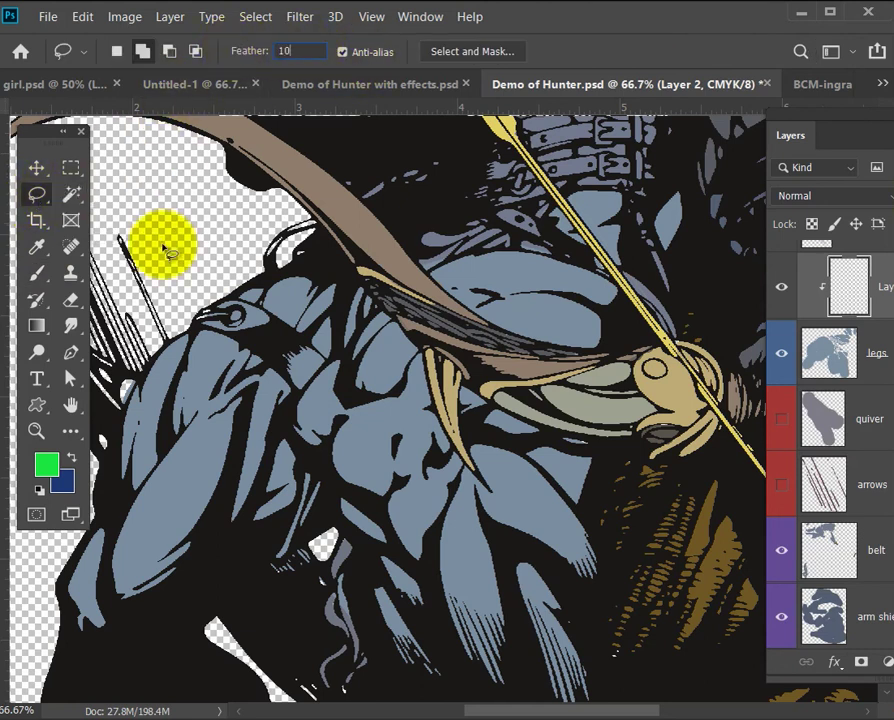
{"action": "key", "text": "Return"}
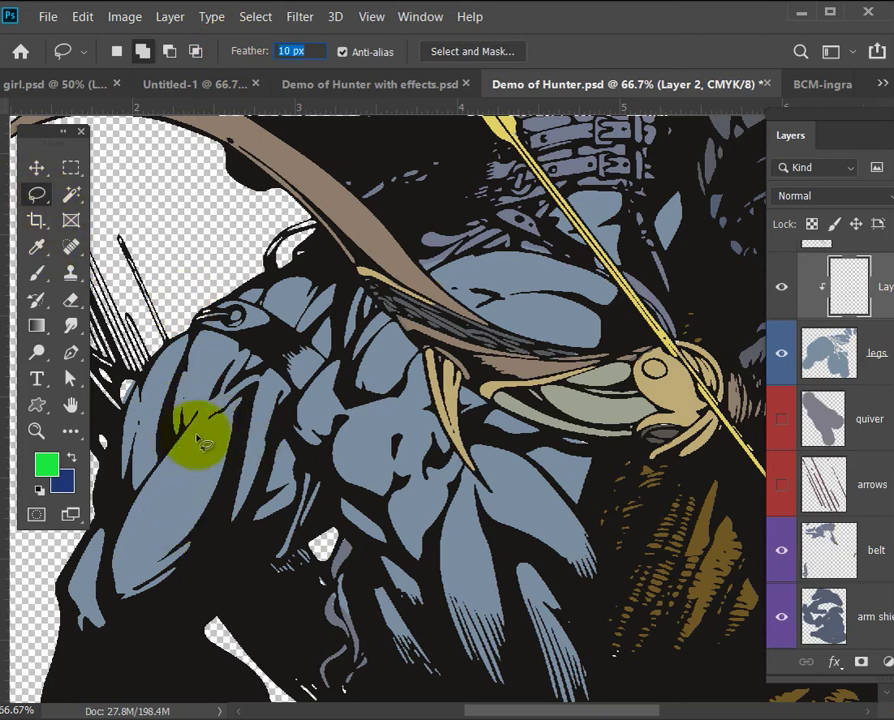
{"action": "mouse_move", "coordinate": [196, 435]}
{"action": "left_mouse_down"}
{"action": "mouse_move", "coordinate": [118, 543]}
{"action": "mouse_move", "coordinate": [115, 578]}
{"action": "mouse_move", "coordinate": [135, 592]}
{"action": "mouse_move", "coordinate": [178, 565]}
{"action": "mouse_move", "coordinate": [203, 502]}
{"action": "mouse_move", "coordinate": [200, 400]}
{"action": "left_mouse_up"}
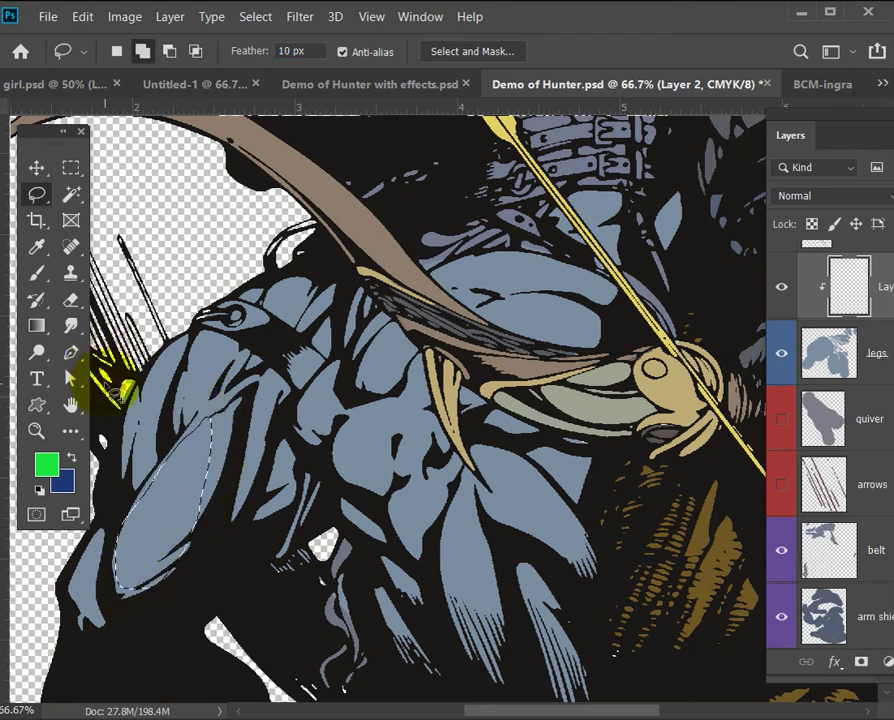
Sample the leg's blue-grey for the Brush and darken it to a deep slate foreground colour
{"action": "key", "text": "b"}
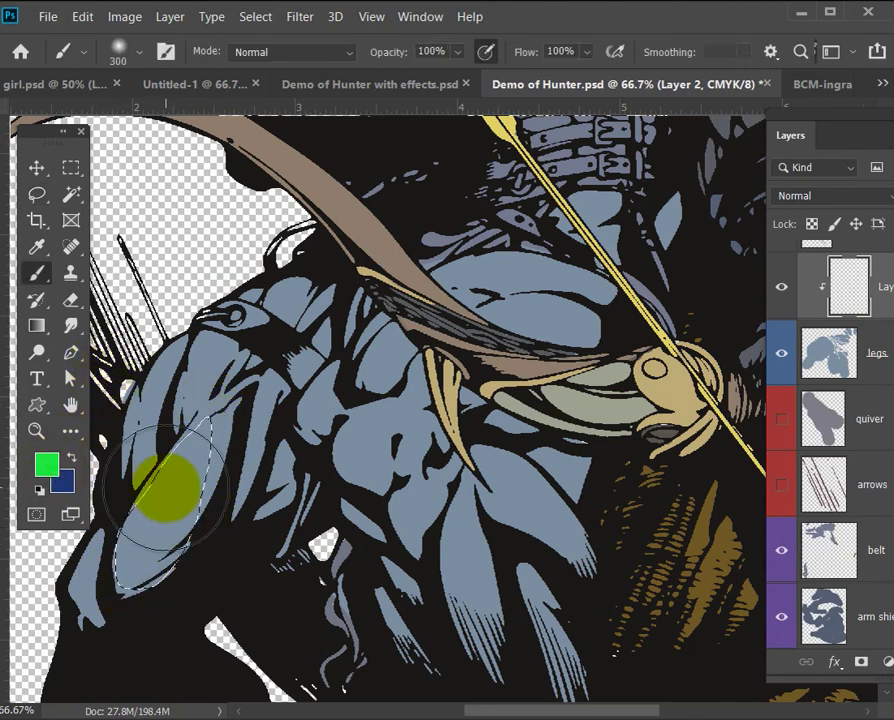
{"action": "left_click", "coordinate": [172, 478], "text": "alt"}
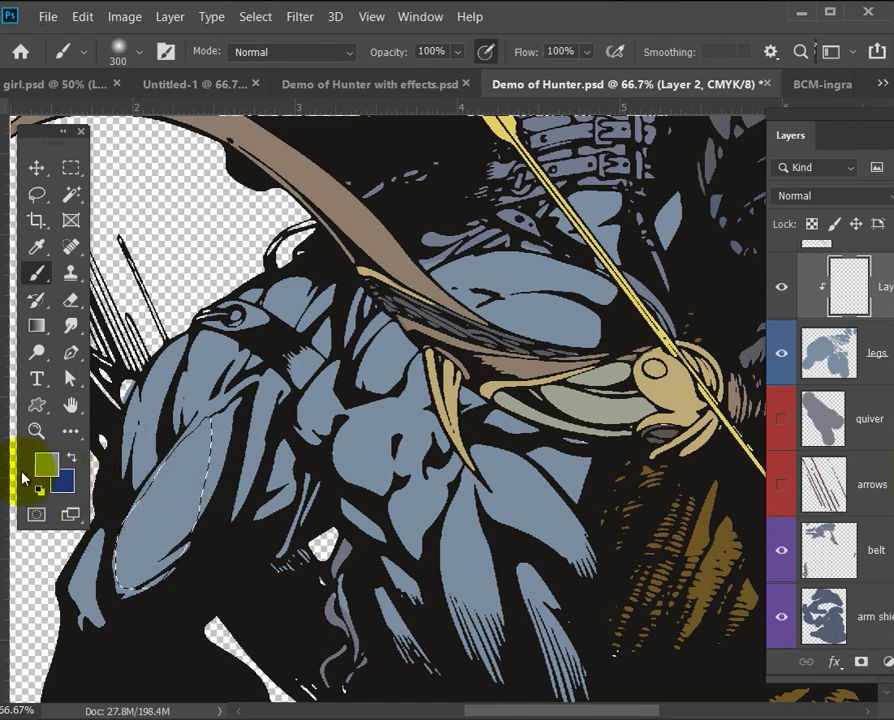
{"action": "left_click", "coordinate": [45, 472]}
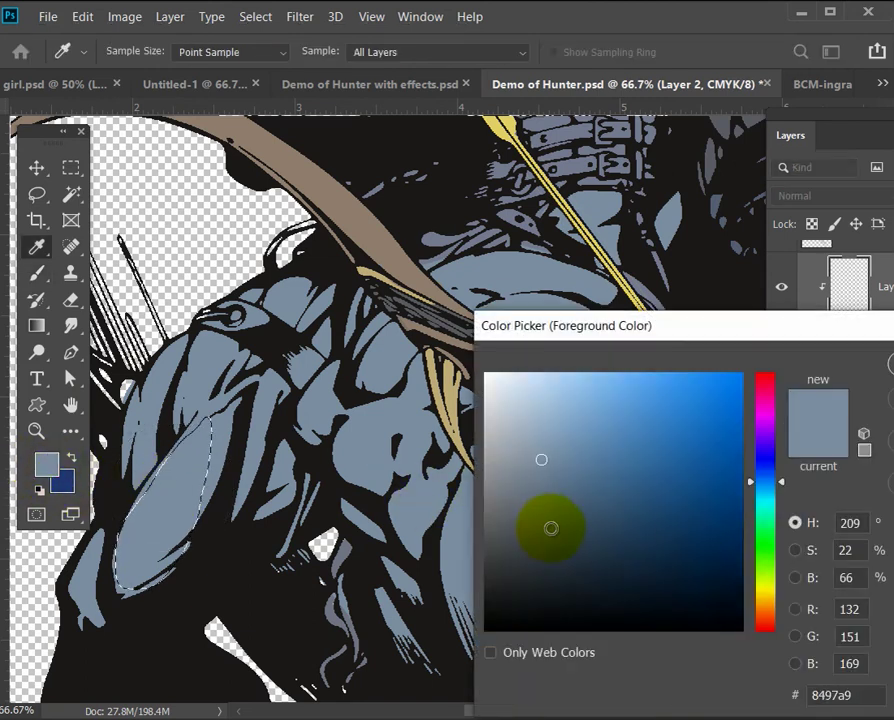
{"action": "left_click", "coordinate": [550, 528]}
{"action": "key", "text": "Return"}
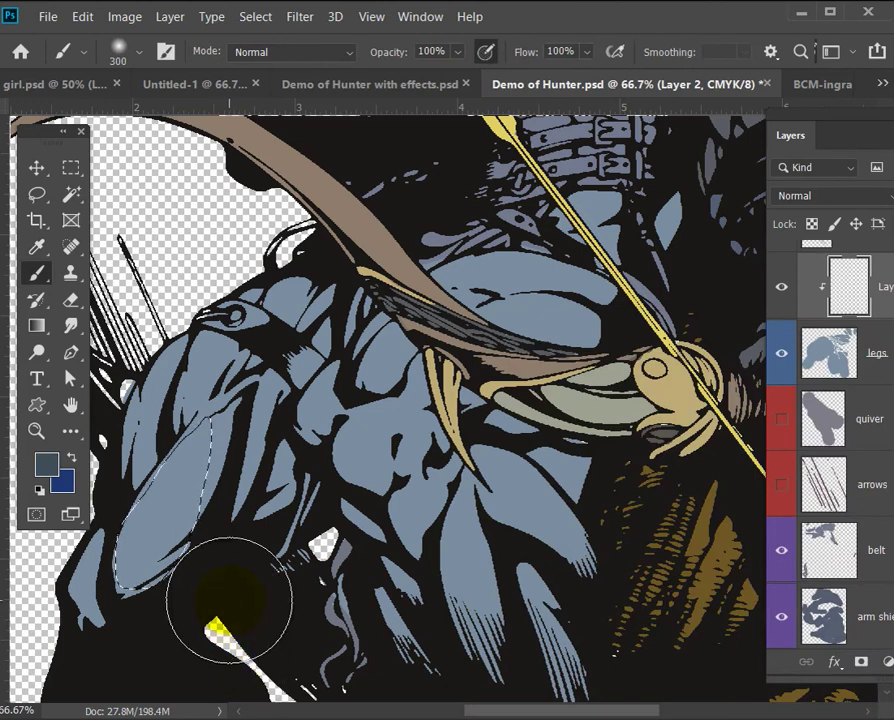
Reduce the brush to 125 px and paint slate shadow along the lower edge of the selected oval leg muscle
{"action": "key", "text": "bracketleft"}
{"action": "key", "text": "bracketleft"}
{"action": "key", "text": "bracketleft"}
{"action": "key", "text": "bracketleft"}
{"action": "key", "text": "bracketleft"}
{"action": "key", "text": "bracketleft"}
{"action": "key", "text": "bracketleft"}
{"action": "key", "text": "bracketleft"}
{"action": "key", "text": "bracketleft"}
{"action": "mouse_move", "coordinate": [207, 499]}
{"action": "left_mouse_down"}
{"action": "mouse_move", "coordinate": [203, 536]}
{"action": "mouse_move", "coordinate": [182, 571]}
{"action": "mouse_move", "coordinate": [125, 577]}
{"action": "left_mouse_up"}
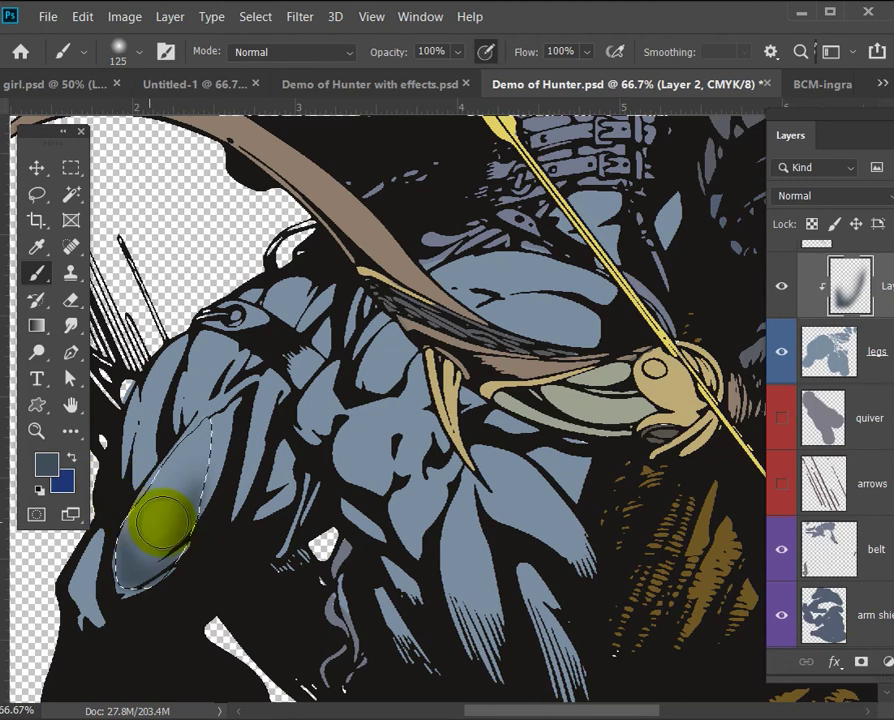
{"action": "left_click_drag", "start_coordinate": [141, 571], "coordinate": [106, 559]}
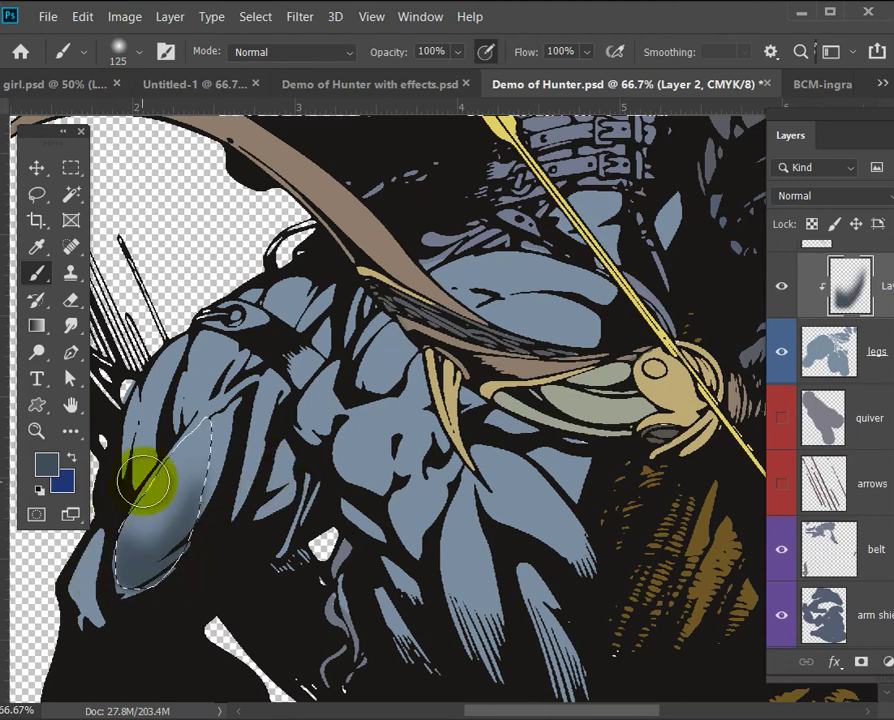
Swap the foreground and background colours and set the background colour to pale blue #b5cce2
{"action": "key", "text": "x"}
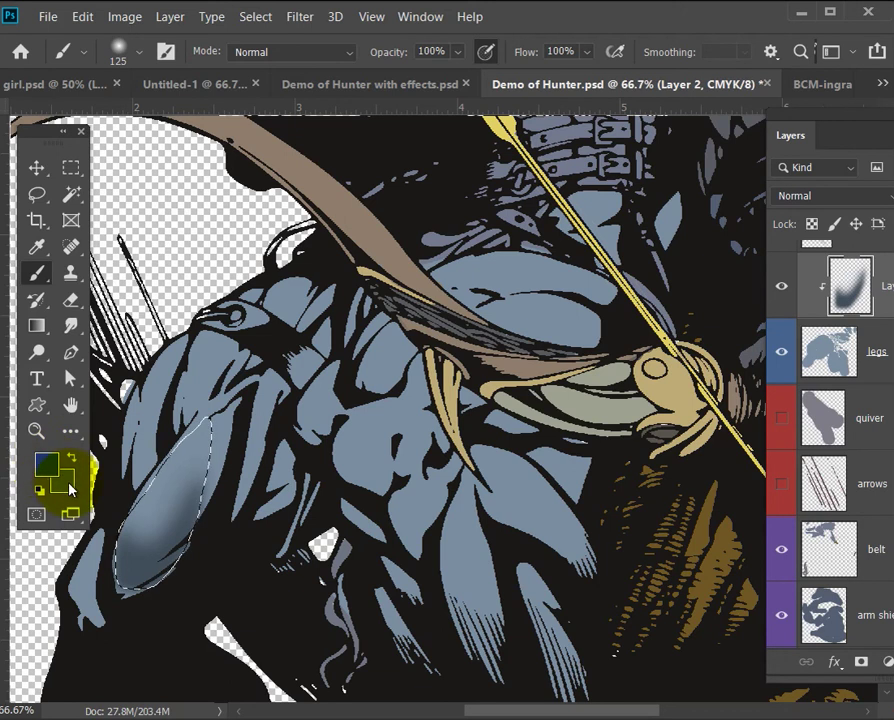
{"action": "left_click", "coordinate": [66, 484]}
{"action": "left_click", "coordinate": [547, 445]}
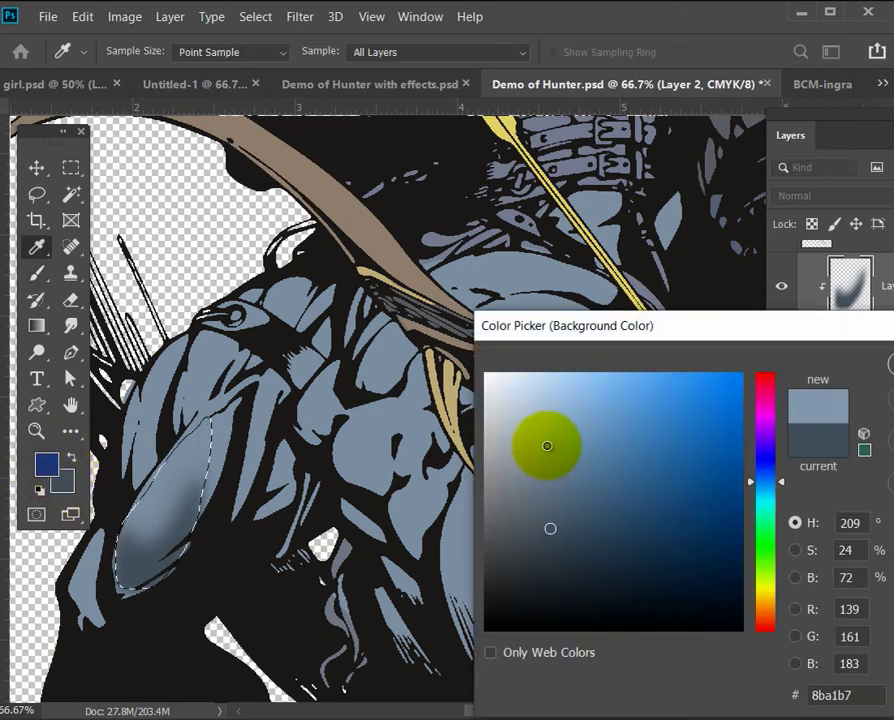
{"action": "left_click", "coordinate": [537, 402]}
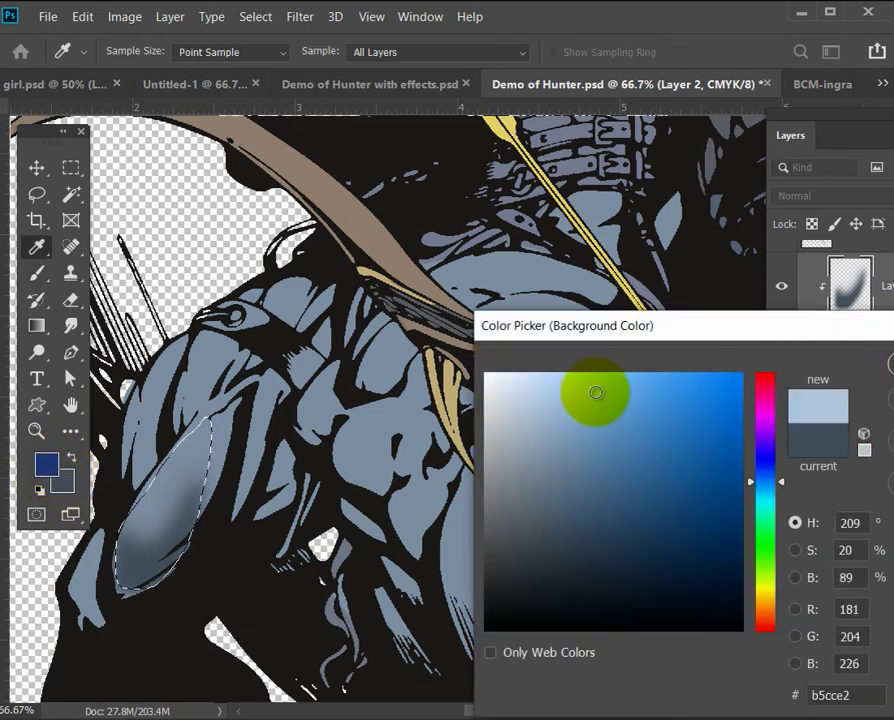
{"action": "left_click", "coordinate": [882, 366]}
{"action": "key", "text": "b"}
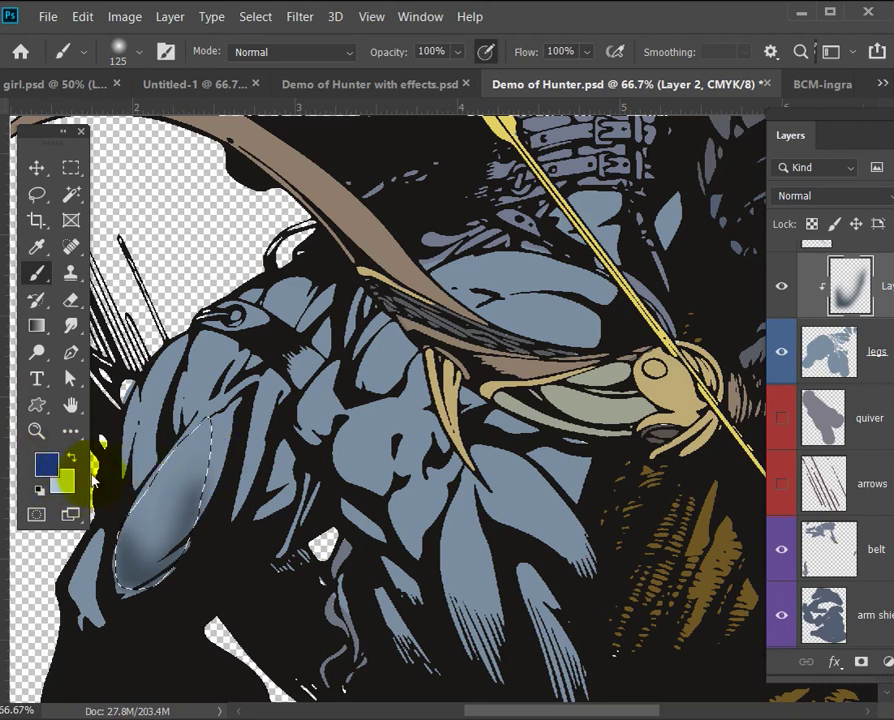
Brush the pale blue as a highlight along the upper part of the oval leg muscle, and deselect it
{"action": "left_click", "coordinate": [73, 459]}
{"action": "mouse_move", "coordinate": [208, 422]}
{"action": "left_mouse_down"}
{"action": "mouse_move", "coordinate": [161, 459]}
{"action": "mouse_move", "coordinate": [216, 492]}
{"action": "left_mouse_up"}
{"action": "key", "text": "ctrl+d"}
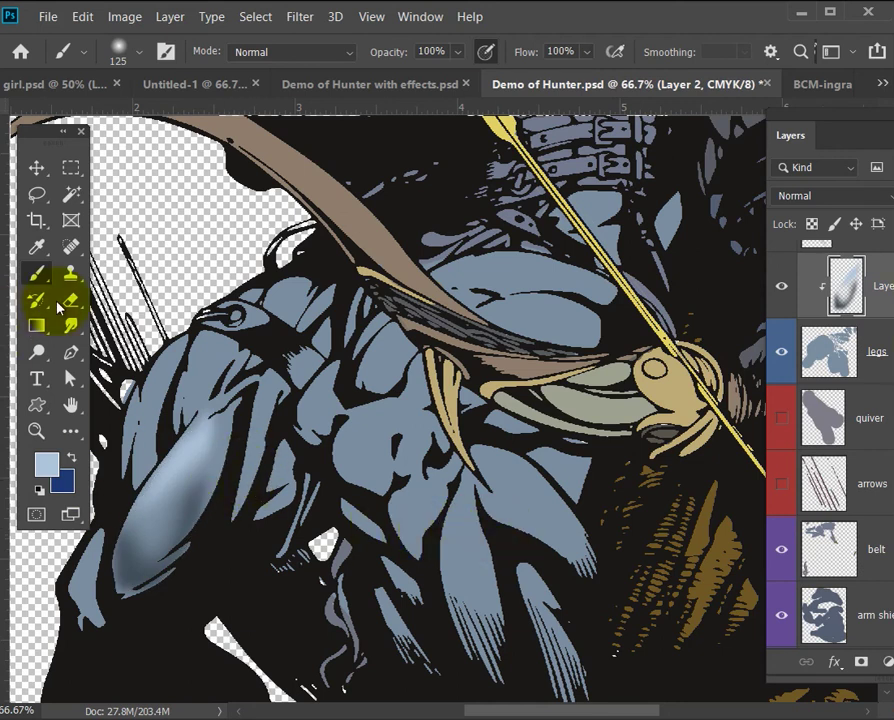
Outline the rounded muscle shape in the middle of the hunter's leg with the Lasso at 10 px feather
{"action": "left_click", "coordinate": [44, 198]}
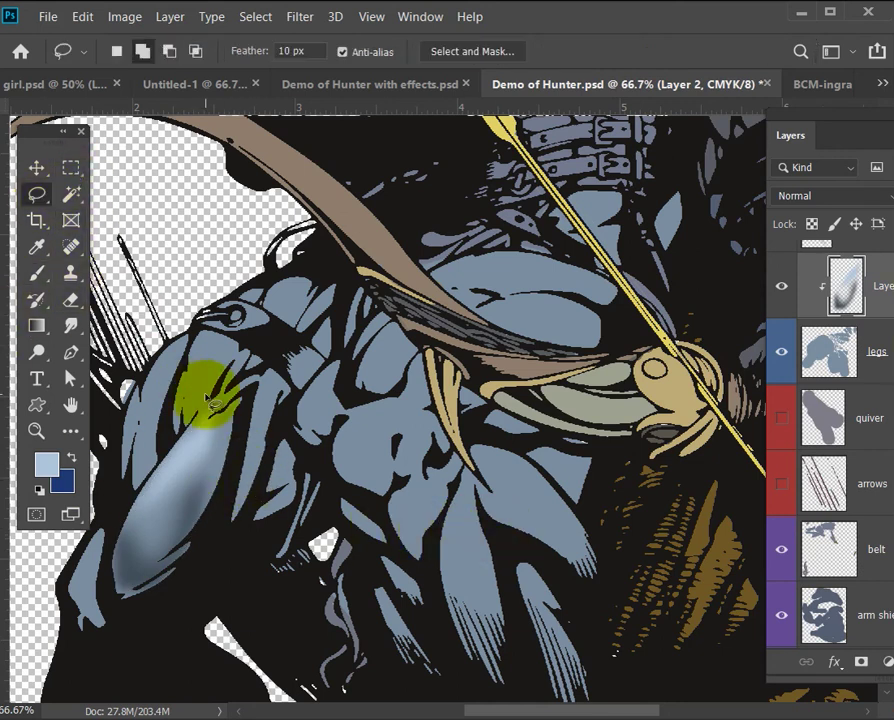
{"action": "mouse_move", "coordinate": [397, 456]}
{"action": "left_mouse_down"}
{"action": "mouse_move", "coordinate": [396, 491]}
{"action": "mouse_move", "coordinate": [351, 495]}
{"action": "mouse_move", "coordinate": [339, 473]}
{"action": "mouse_move", "coordinate": [350, 413]}
{"action": "mouse_move", "coordinate": [406, 413]}
{"action": "mouse_move", "coordinate": [400, 455]}
{"action": "left_mouse_up"}
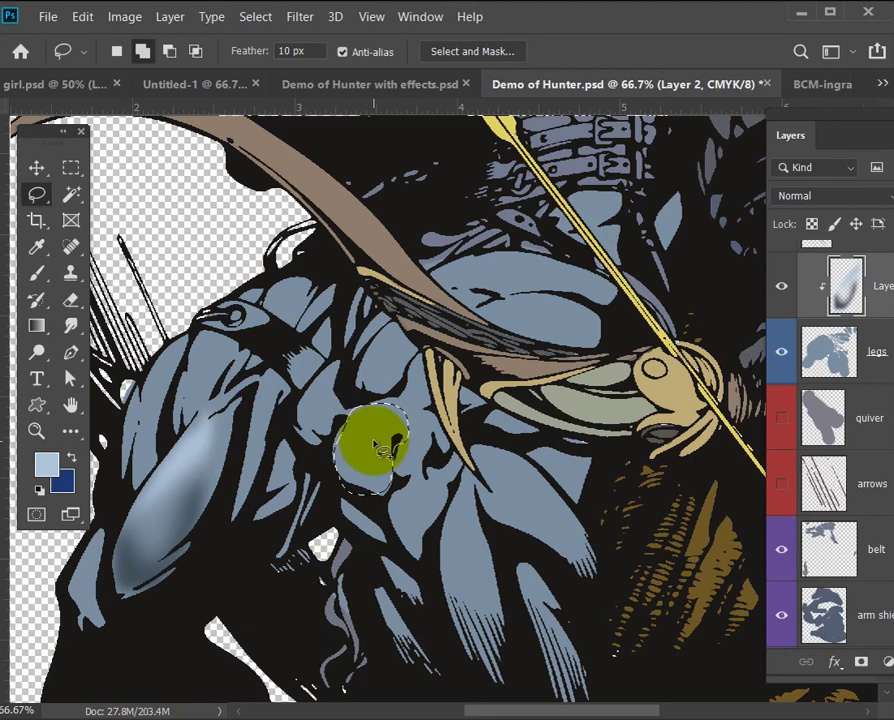
{"action": "key", "text": "alt"}
{"action": "key", "text": "shift"}
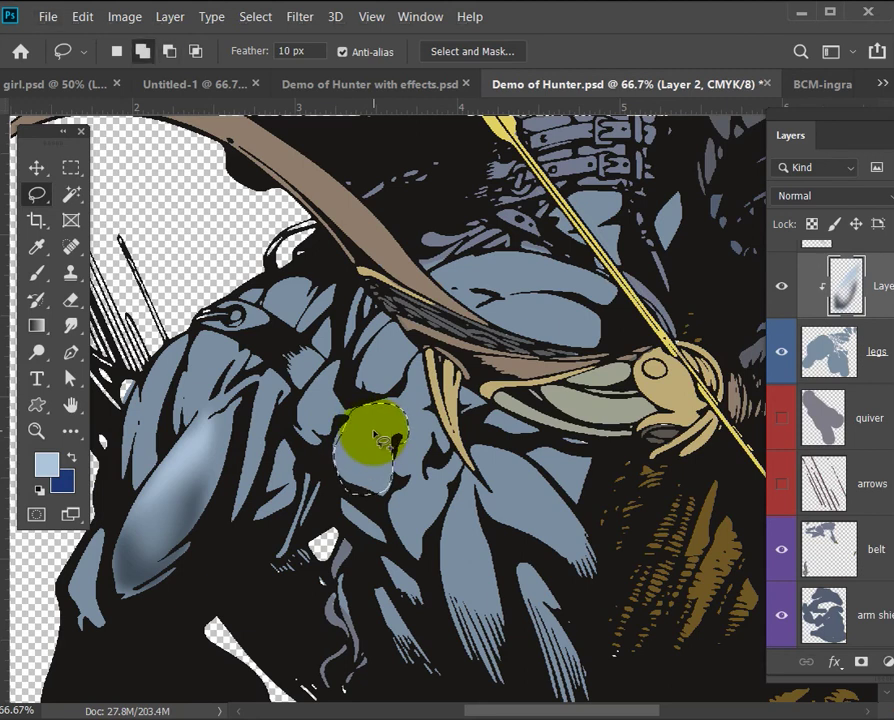
Set the Brush's foreground colour to a darker version of the leg's blue-grey, #4f6275
{"action": "key", "text": "b"}
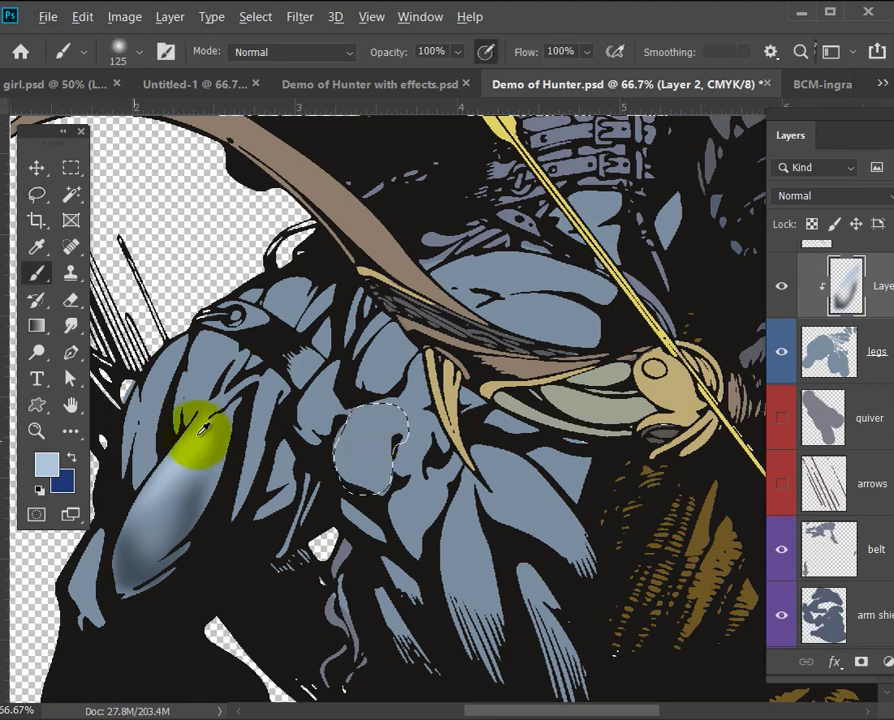
{"action": "left_click", "coordinate": [71, 458]}
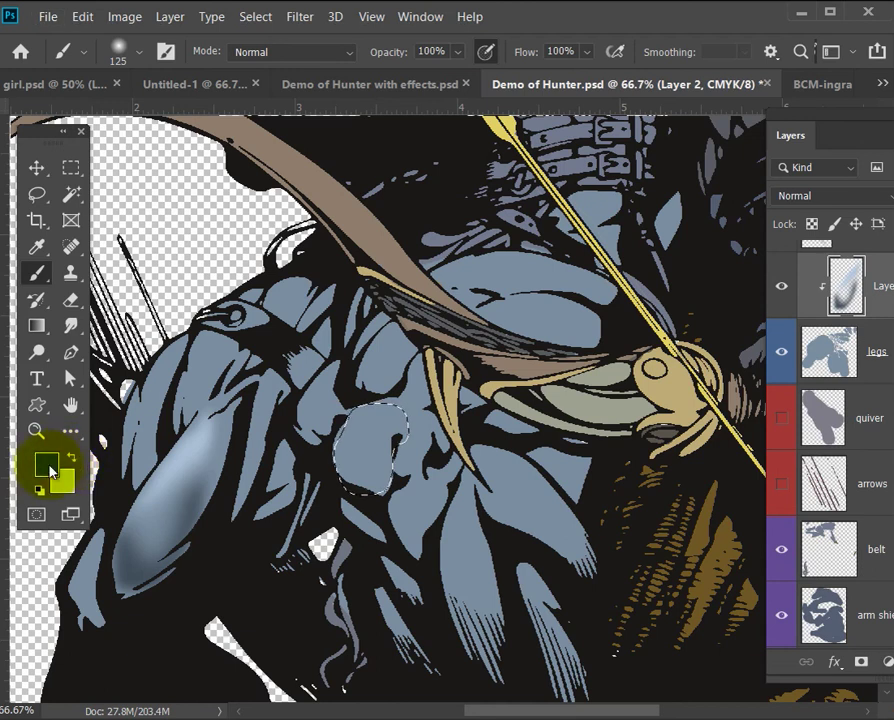
{"action": "left_click", "coordinate": [46, 464]}
{"action": "left_click", "coordinate": [374, 425]}
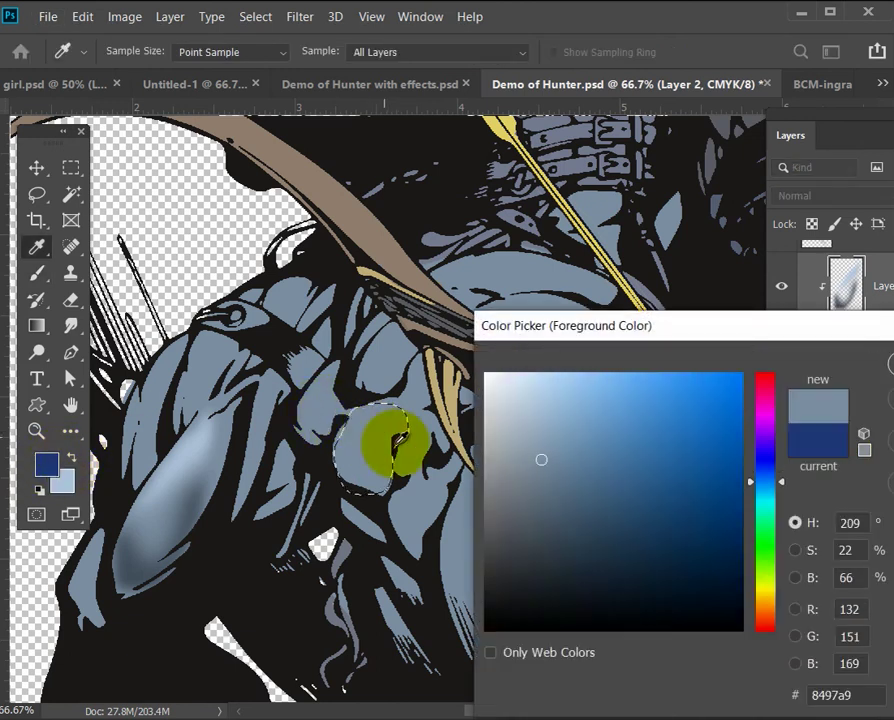
{"action": "left_click", "coordinate": [570, 512]}
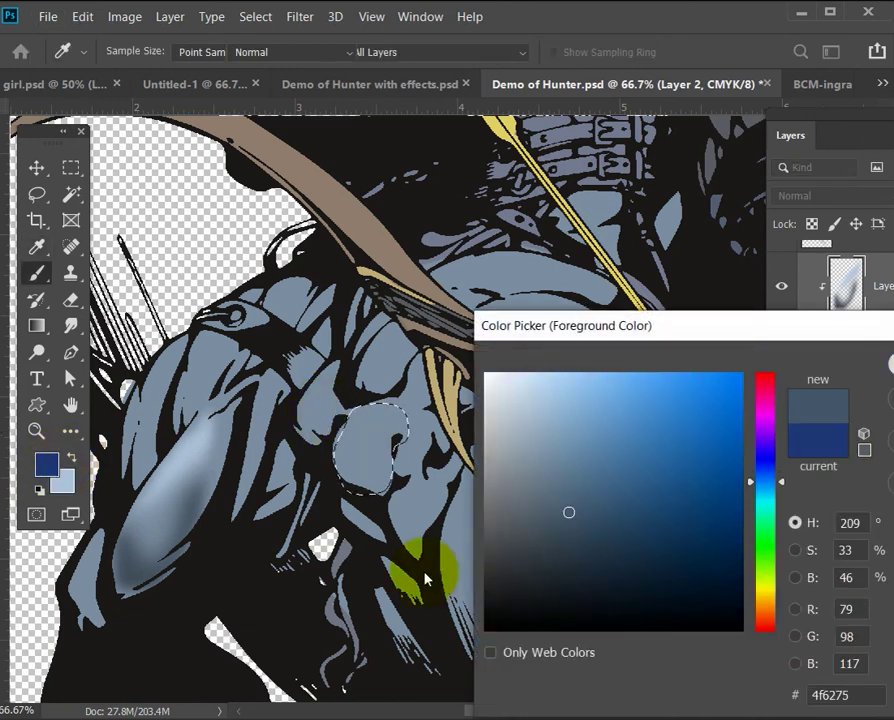
{"action": "key", "text": "Return"}
Shade the rounded muscle's lower part with the dark blue, brush a pale blue highlight near its top, and deselect it
{"action": "mouse_move", "coordinate": [387, 472]}
{"action": "left_mouse_down"}
{"action": "mouse_move", "coordinate": [357, 502]}
{"action": "mouse_move", "coordinate": [331, 468]}
{"action": "left_mouse_up"}
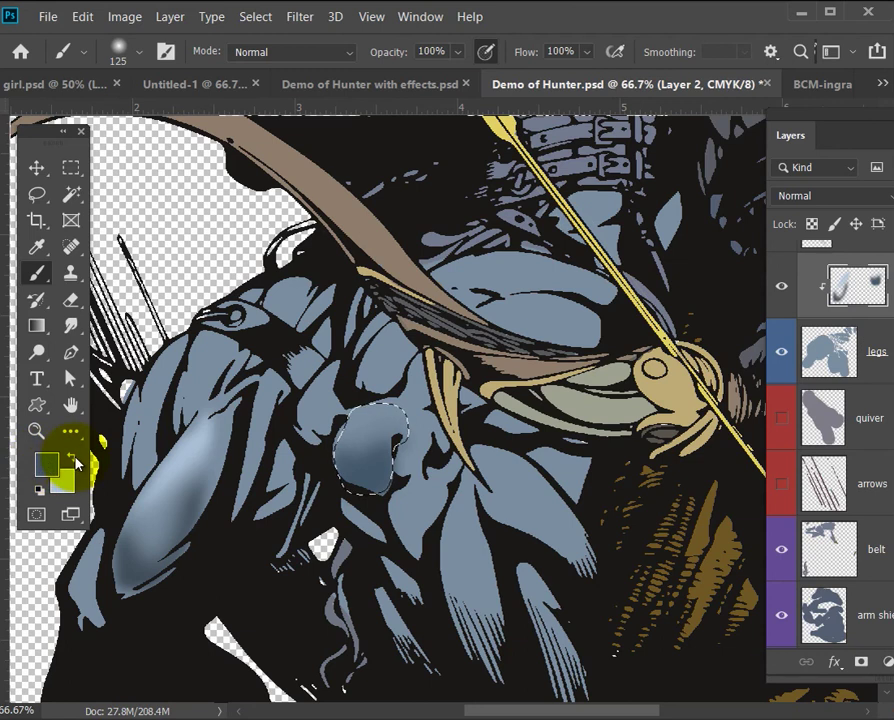
{"action": "left_click", "coordinate": [71, 457]}
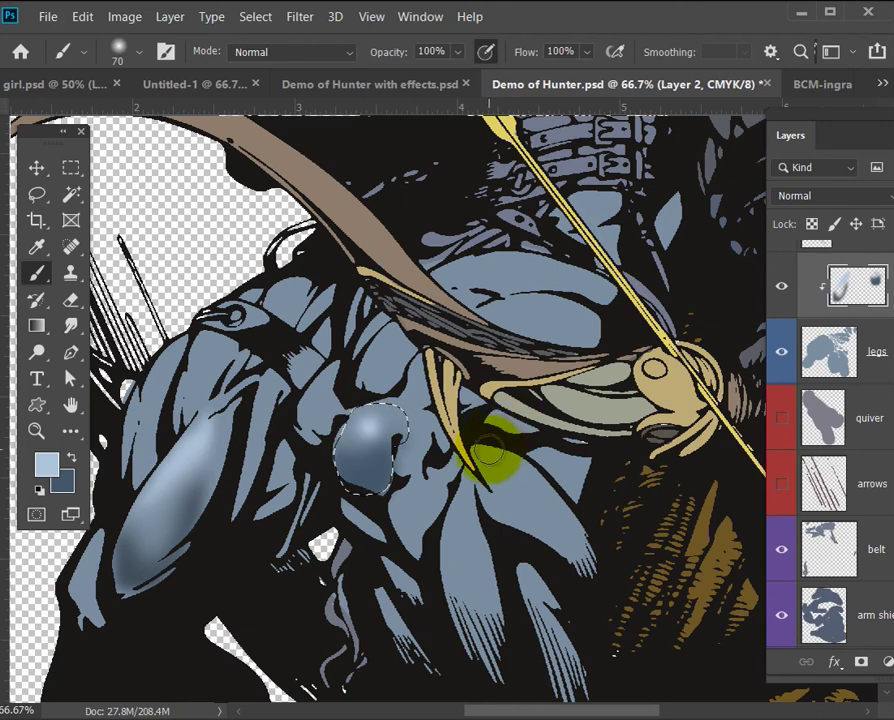
{"action": "key", "text": "ctrl+d"}
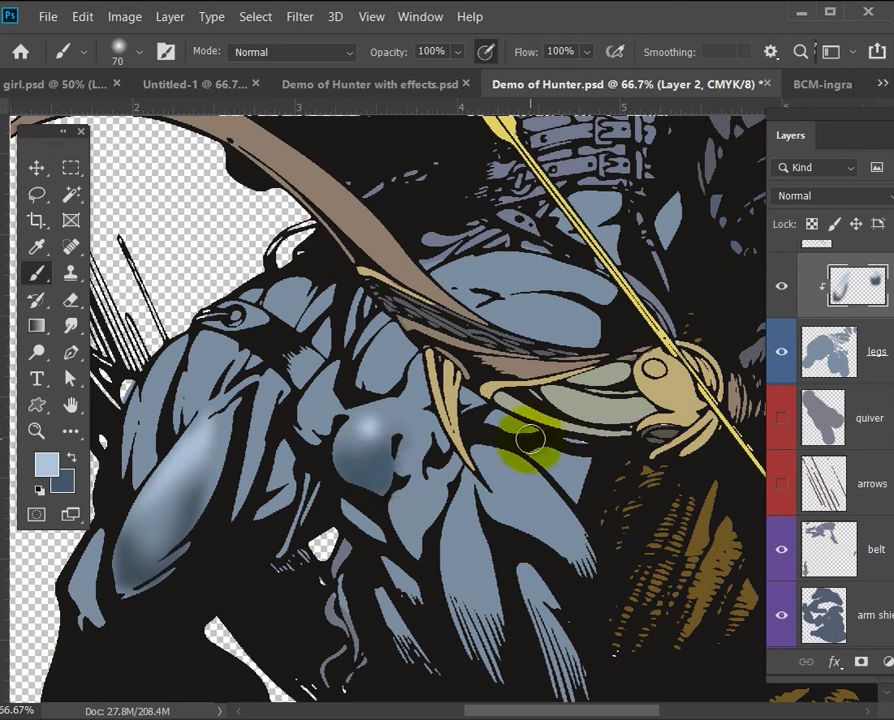
Show the hidden glowing arrow colour layer above the line art
{"action": "mouse_move", "coordinate": [479, 473]}
{"action": "left_mouse_down"}
{"action": "mouse_move", "coordinate": [367, 470]}
{"action": "mouse_move", "coordinate": [390, 360]}
{"action": "left_mouse_up"}
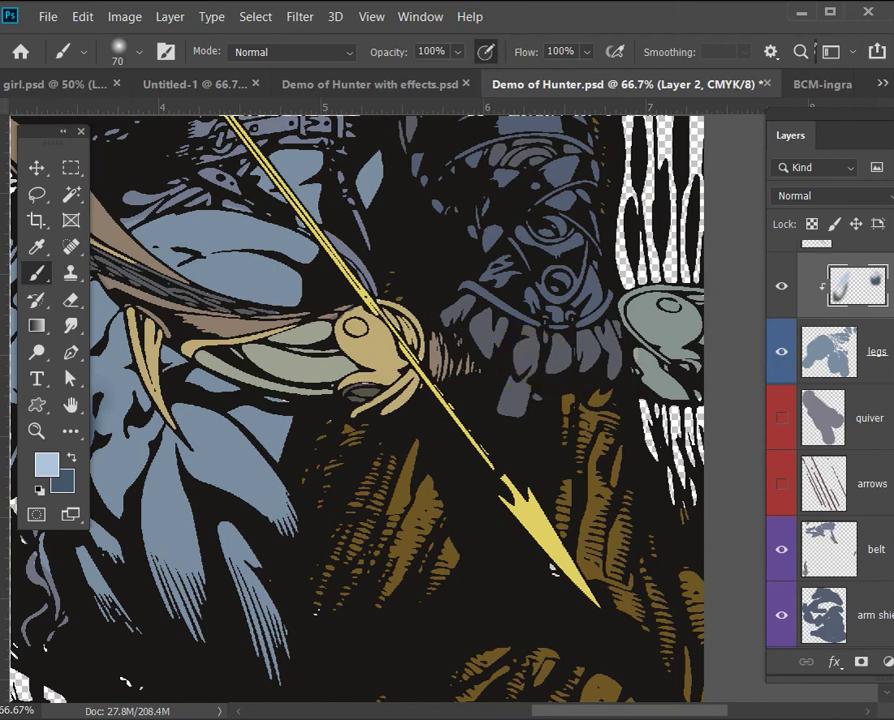
{"action": "scroll", "coordinate": [836, 450], "scroll_direction": "up", "scroll_amount": 5}
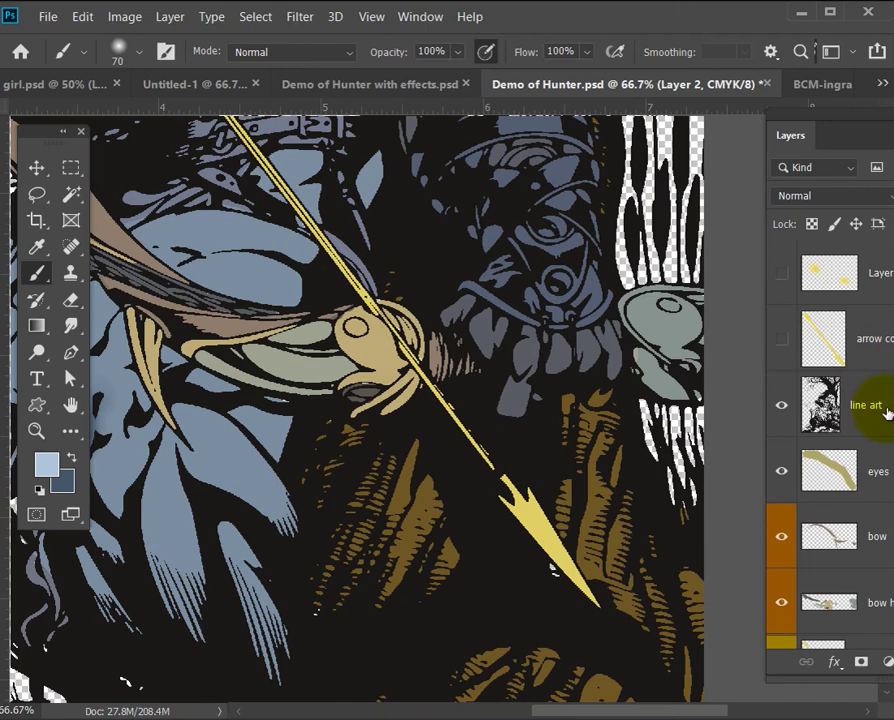
{"action": "left_click", "coordinate": [784, 343]}
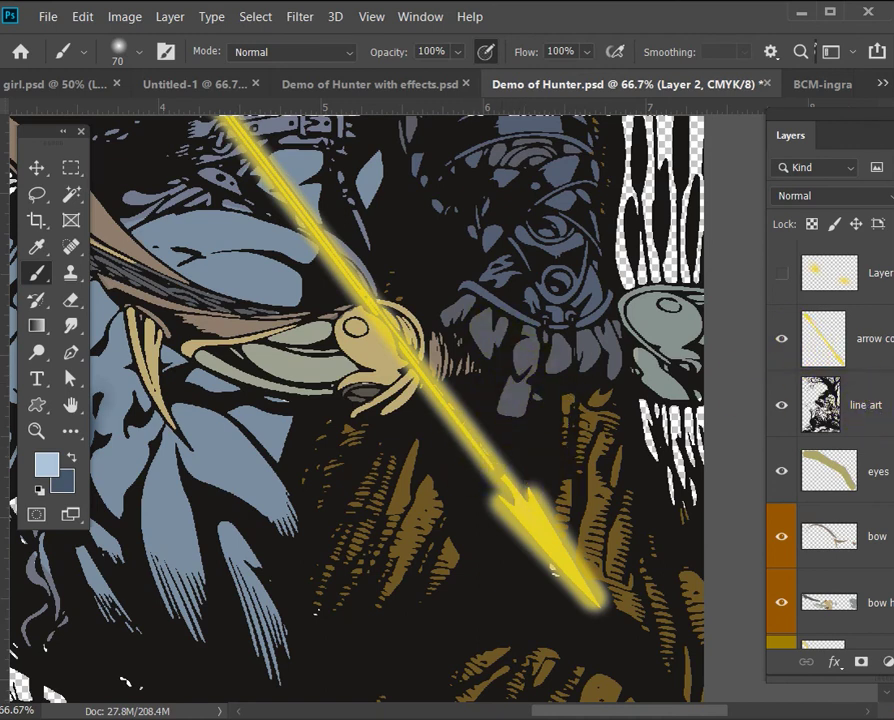
Select the upper torso arms layer from the hunter's hand and add a new layer clipped to it
{"action": "scroll", "coordinate": [830, 450], "scroll_direction": "down", "scroll_amount": 4}
{"action": "scroll", "coordinate": [830, 450], "scroll_direction": "up", "scroll_amount": 2}
{"action": "scroll", "coordinate": [830, 450], "scroll_direction": "down", "scroll_amount": 3}
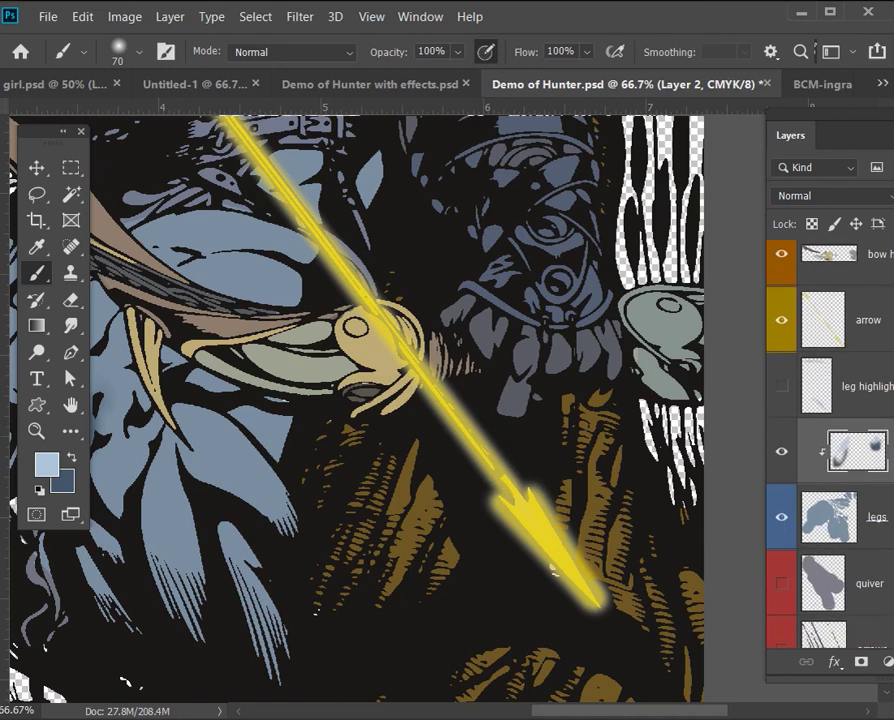
{"action": "key", "text": "v"}
{"action": "left_click", "coordinate": [532, 356]}
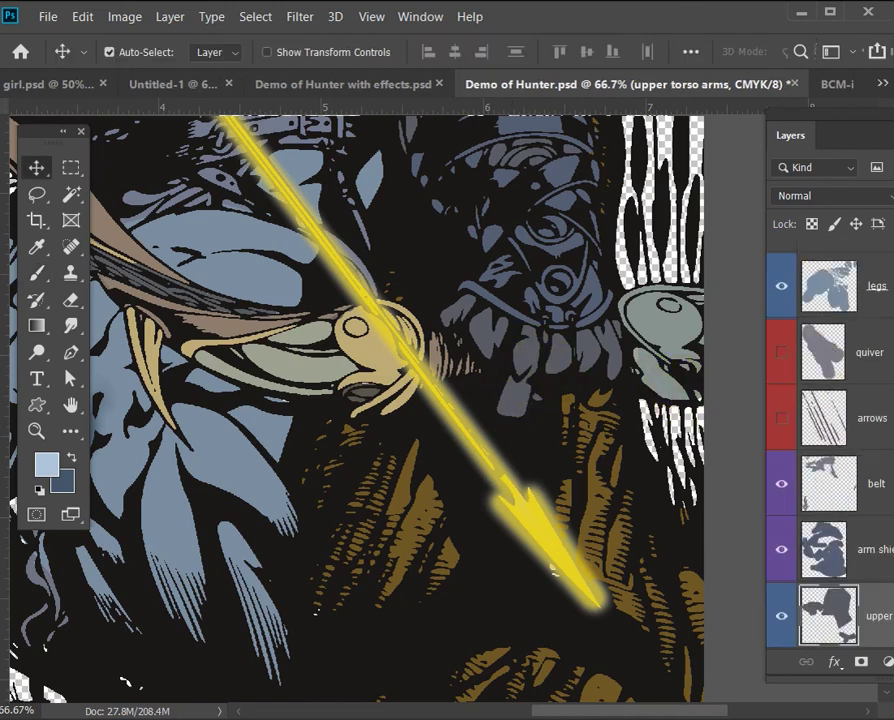
{"action": "key", "text": "ctrl+alt+shift+n"}
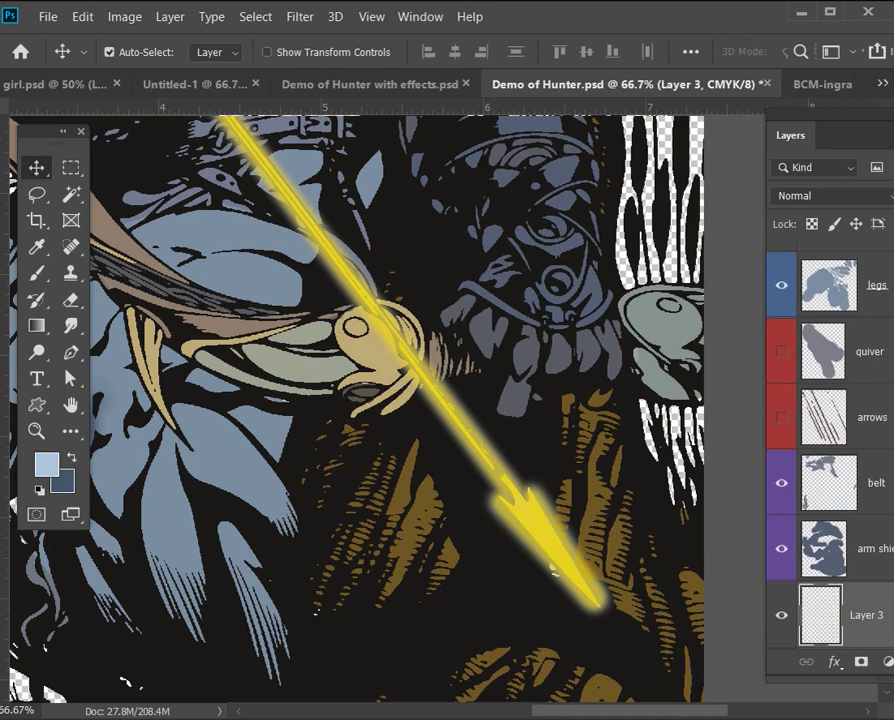
{"action": "key", "text": "ctrl+alt+g"}
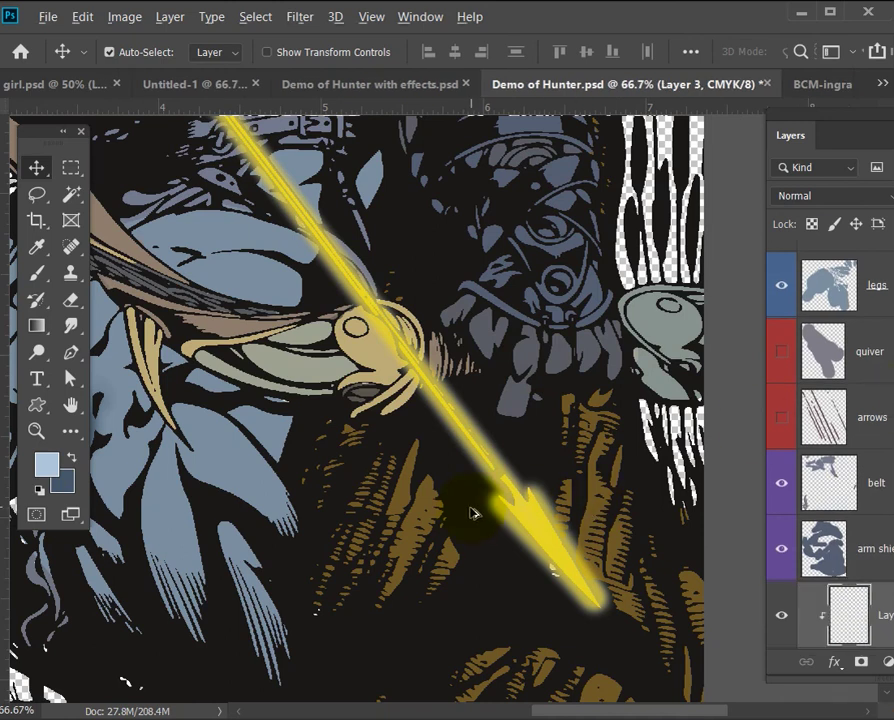
Brush the arrow's yellow as glow onto the fingers of the hand nearest the arrow, using a 90 px brush
{"action": "key", "text": "b"}
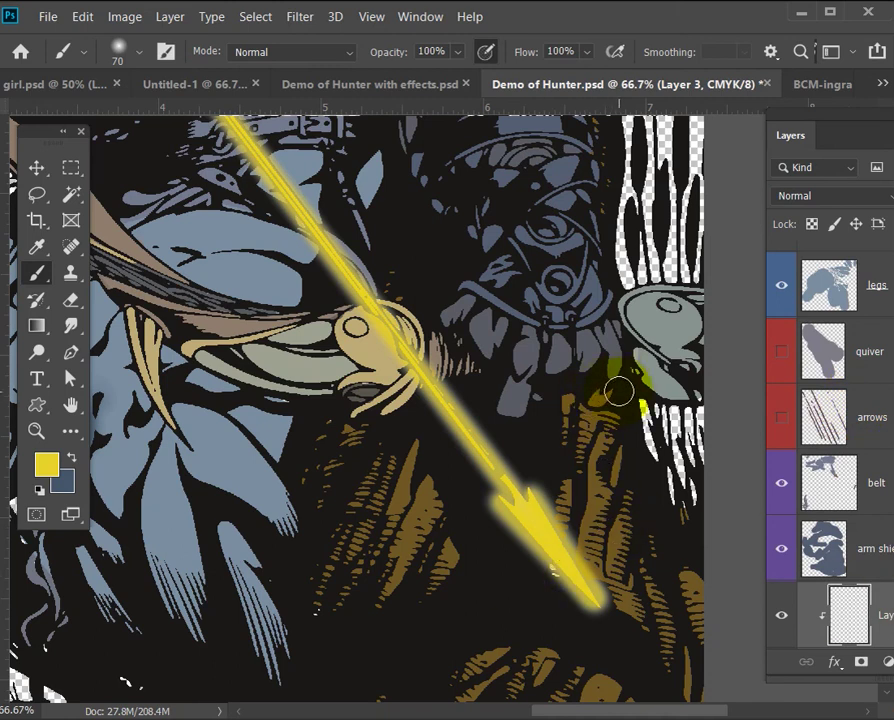
{"action": "mouse_move", "coordinate": [568, 380]}
{"action": "left_mouse_down"}
{"action": "mouse_move", "coordinate": [489, 358]}
{"action": "mouse_move", "coordinate": [521, 408]}
{"action": "left_mouse_up"}
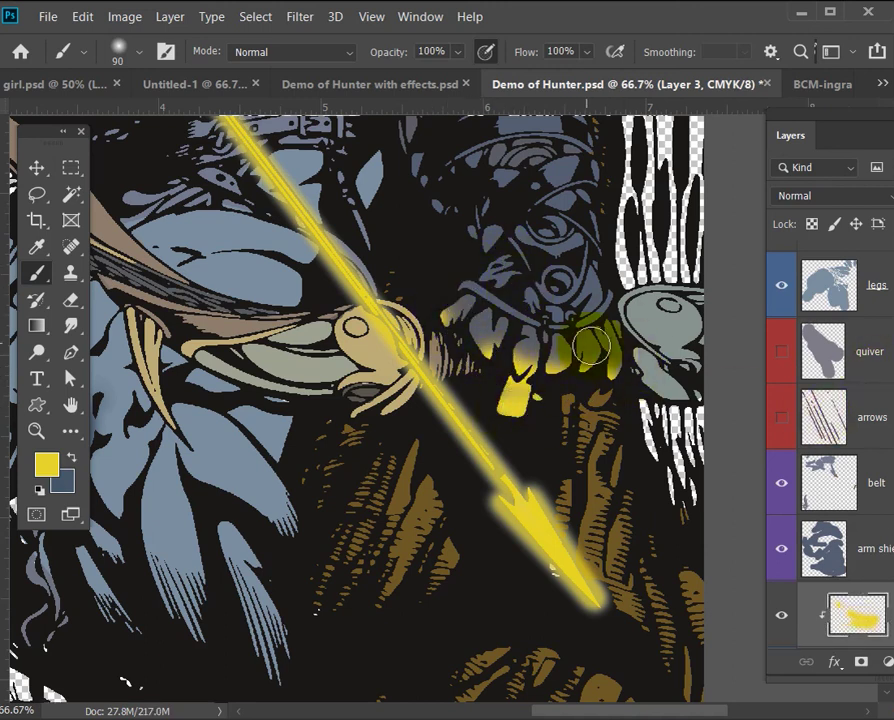
Select the arm shields layer from the forearm armour and add a new layer clipped to it for brushing
{"action": "key", "text": "v"}
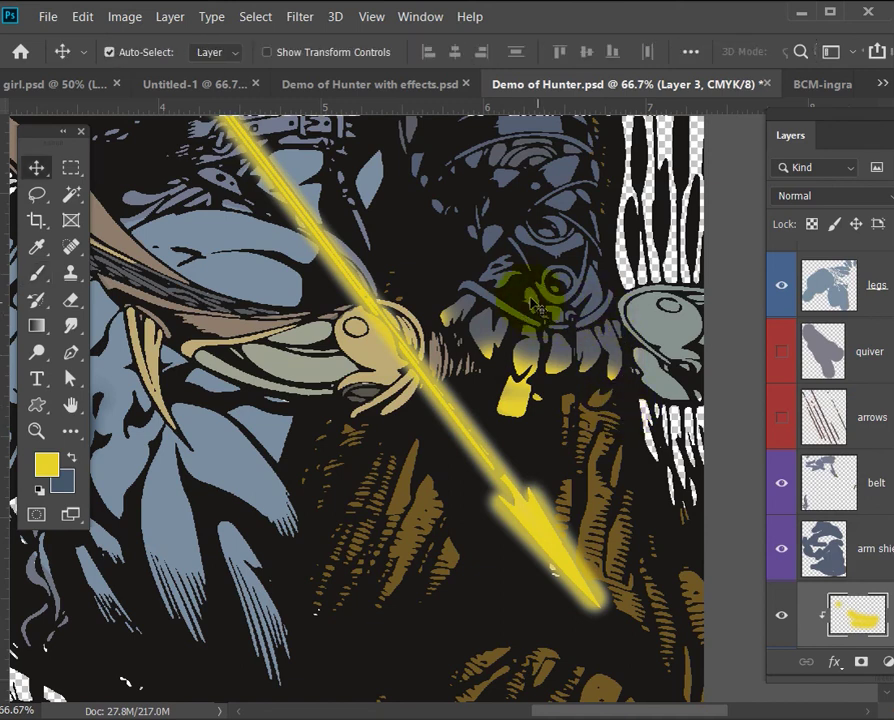
{"action": "left_click", "coordinate": [508, 278]}
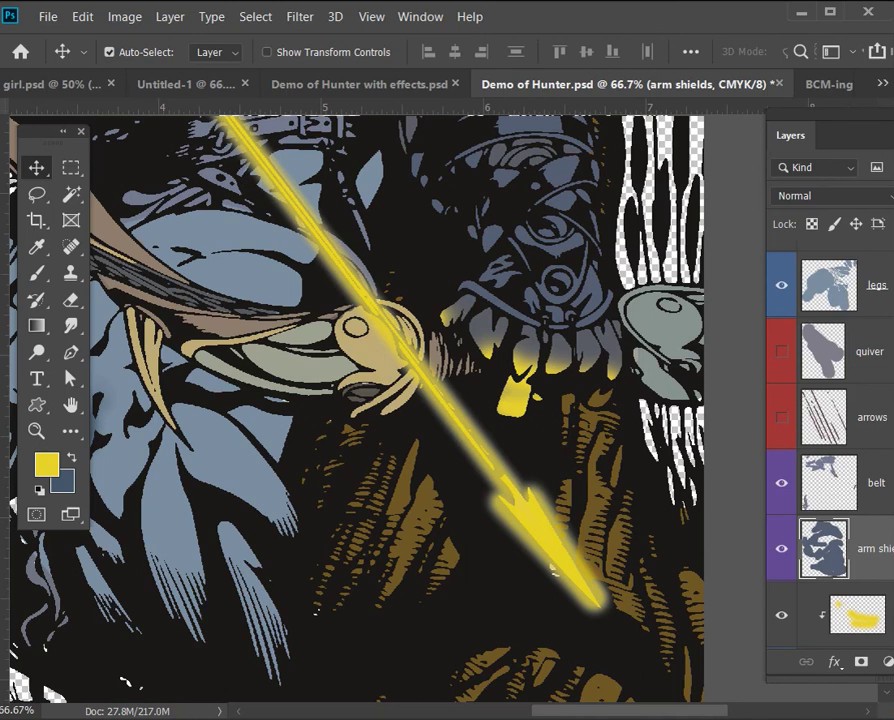
{"action": "key", "text": "ctrl+shift+alt+n"}
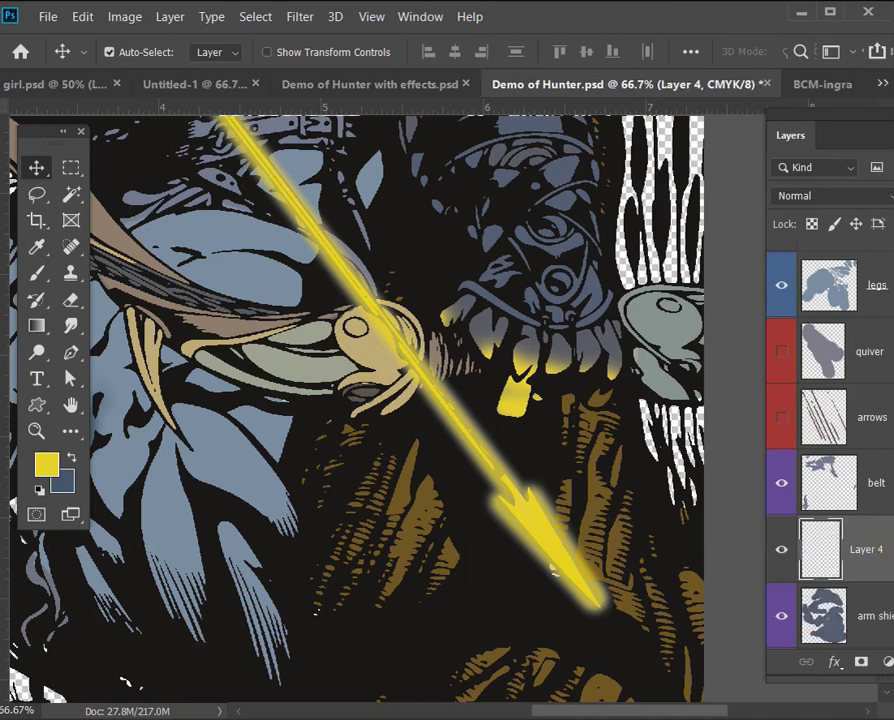
{"action": "key", "text": "ctrl+alt+g"}
{"action": "key", "text": "b"}
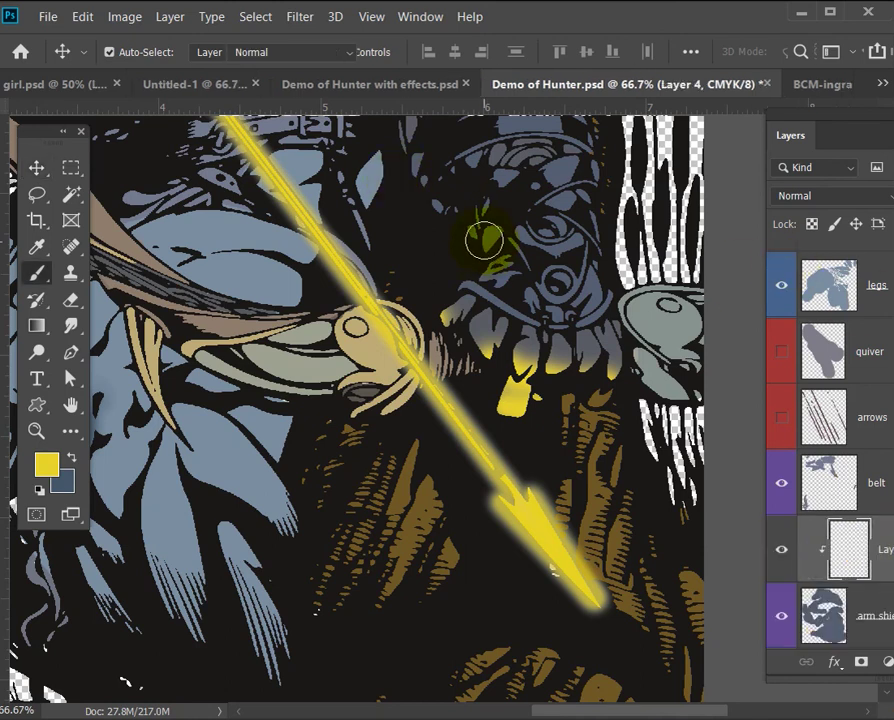
Brush yellow reflected light along the edge of the arm shield that faces the glowing arrow
{"action": "mouse_move", "coordinate": [472, 232]}
{"action": "left_mouse_down"}
{"action": "mouse_move", "coordinate": [487, 273]}
{"action": "mouse_move", "coordinate": [480, 284]}
{"action": "left_mouse_up"}
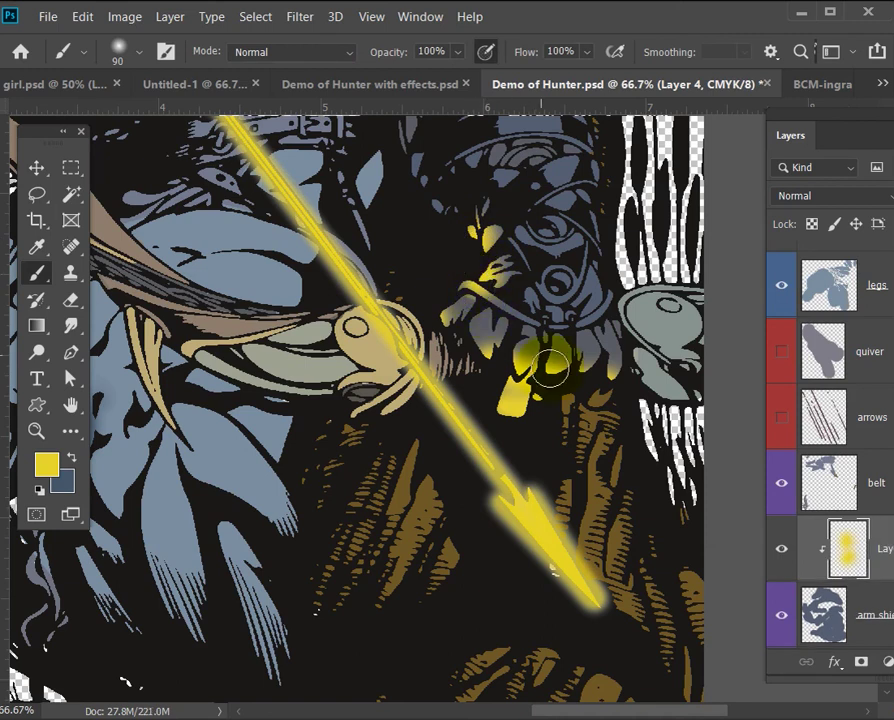
{"action": "left_click_drag", "start_coordinate": [536, 378], "coordinate": [541, 388]}
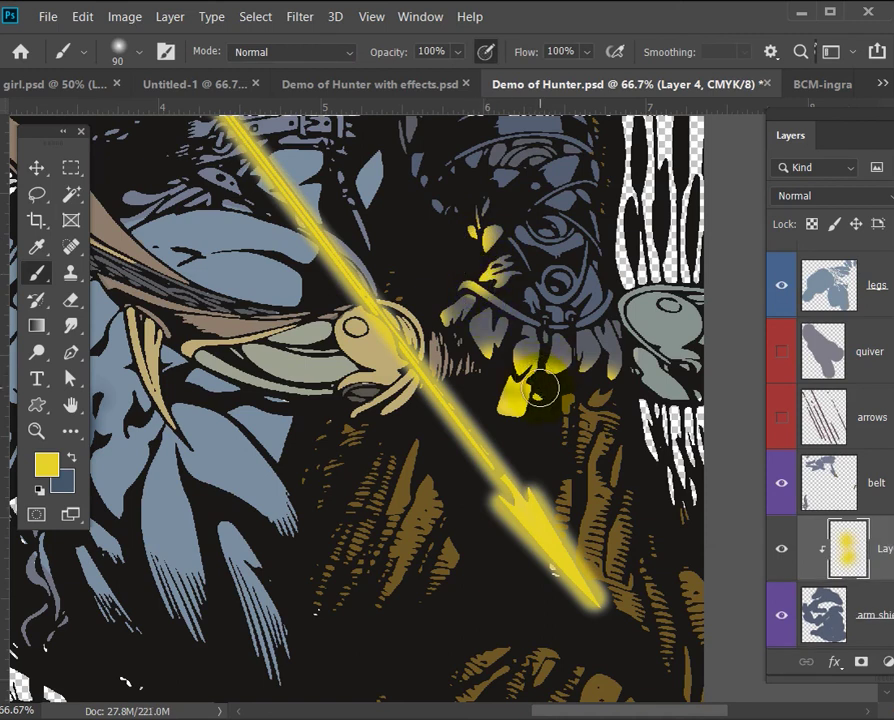
{"action": "left_click", "coordinate": [525, 513]}
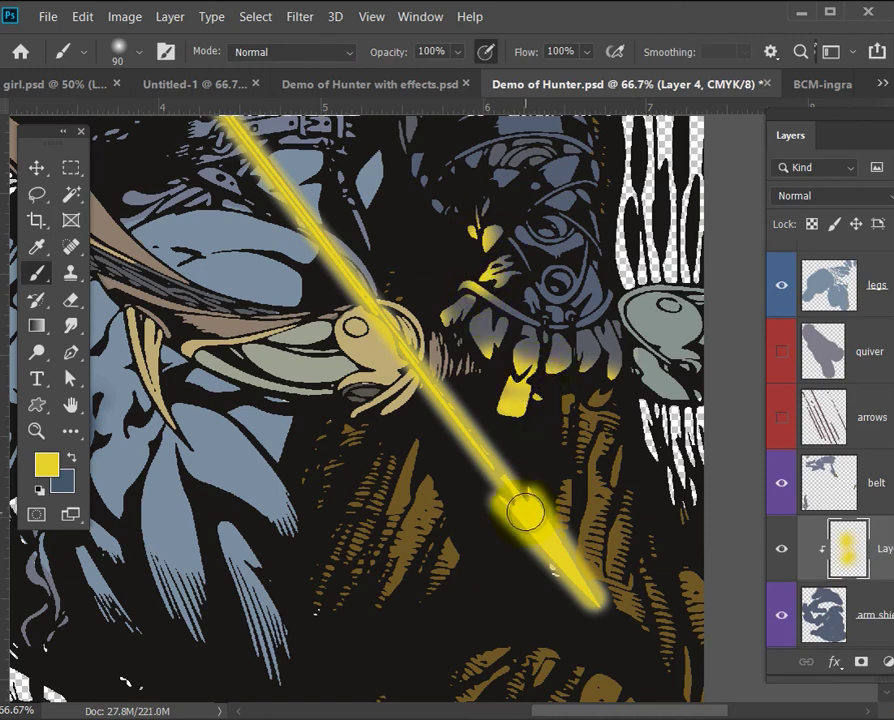